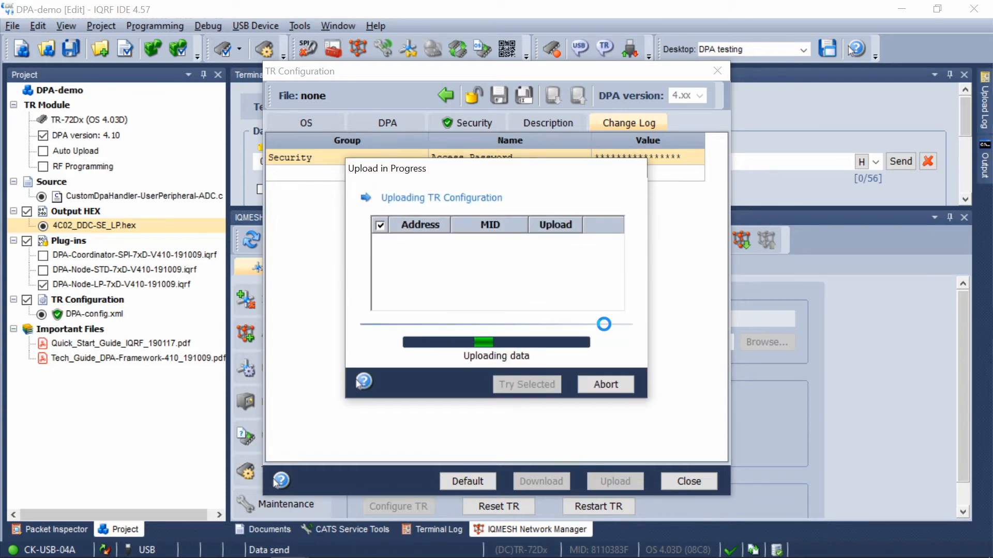
- Close the finished all-nodes configuration upload and open the TR configuration for the Coordinator
click(600, 383)
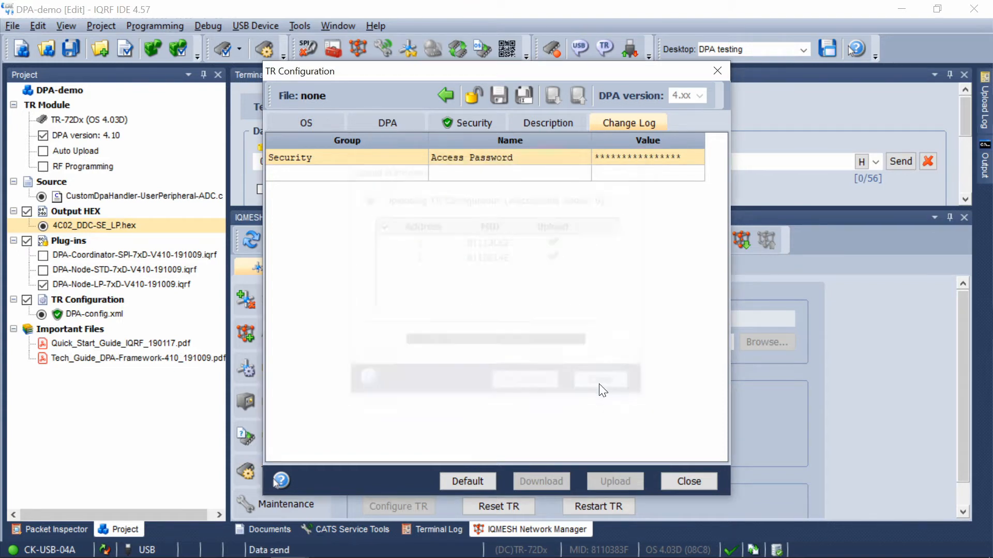
click(677, 482)
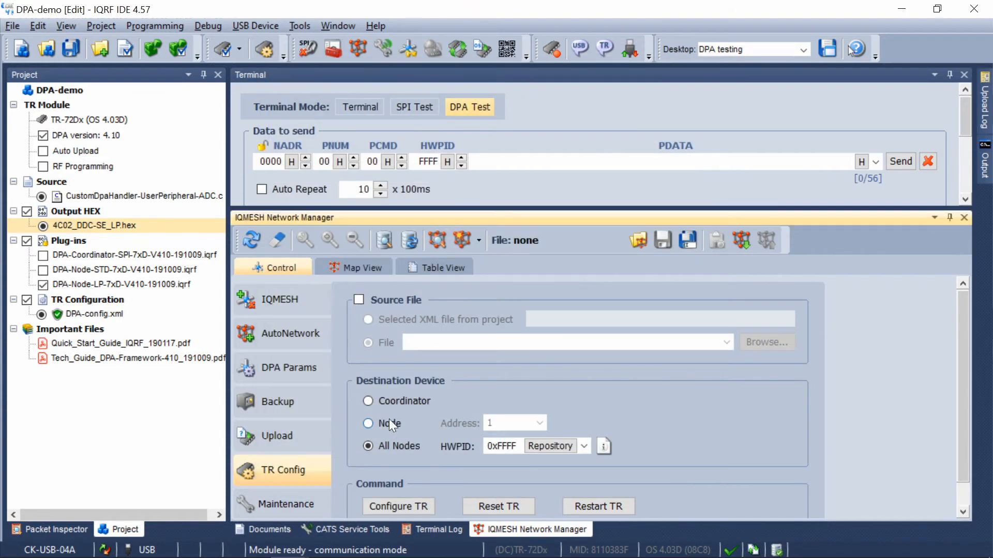
click(381, 403)
click(417, 507)
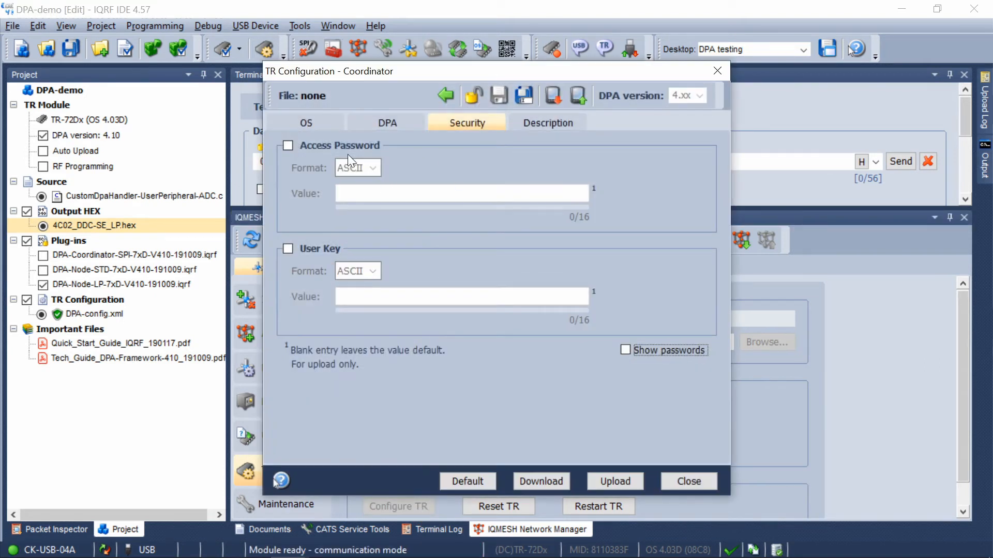
- Enable the Coordinator's Access Password in ASCII format, enter the password and upload the configuration
click(323, 145)
click(366, 193)
text(••••••••••••••)
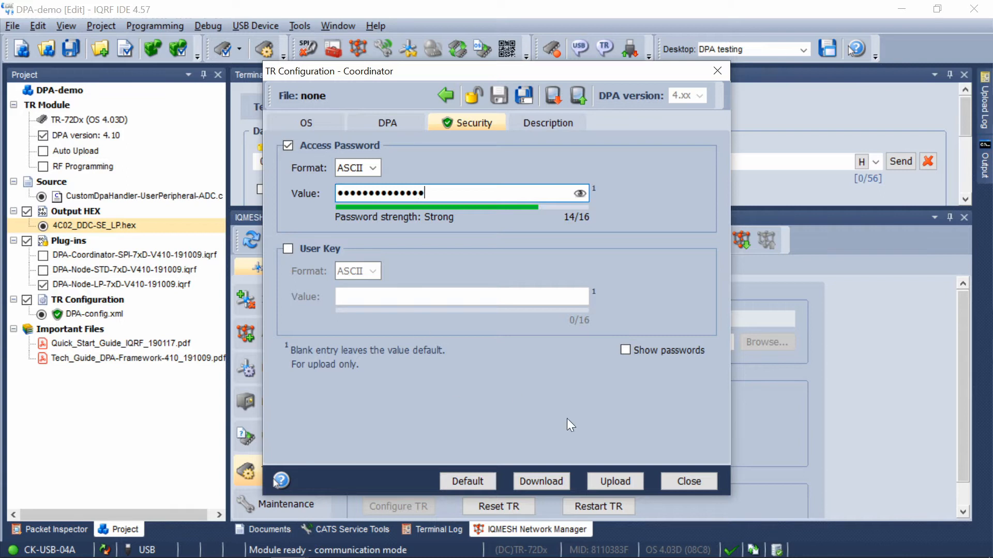
click(609, 477)
click(619, 322)
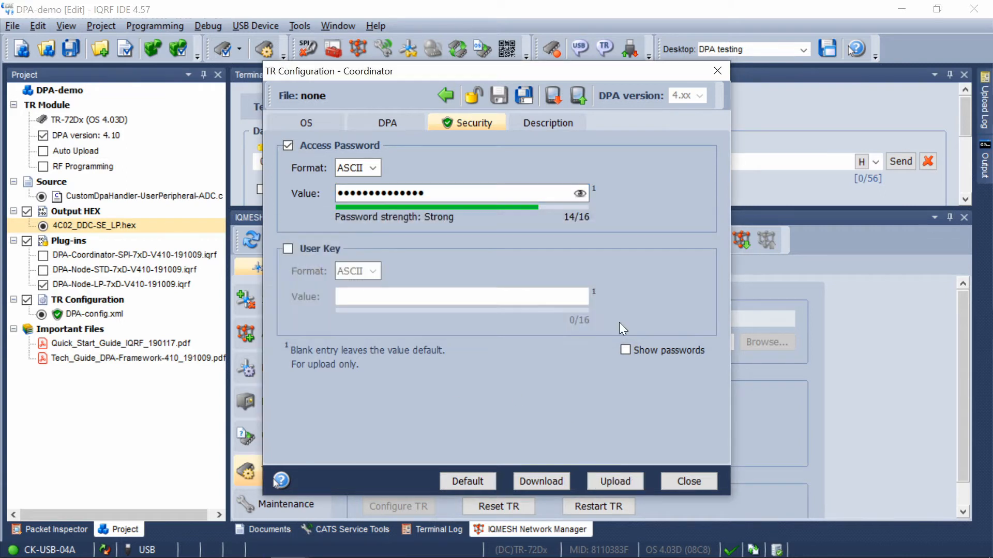
- Close the Coordinator's configuration, acknowledge the reset notice and restart the Coordinator
click(676, 481)
click(498, 325)
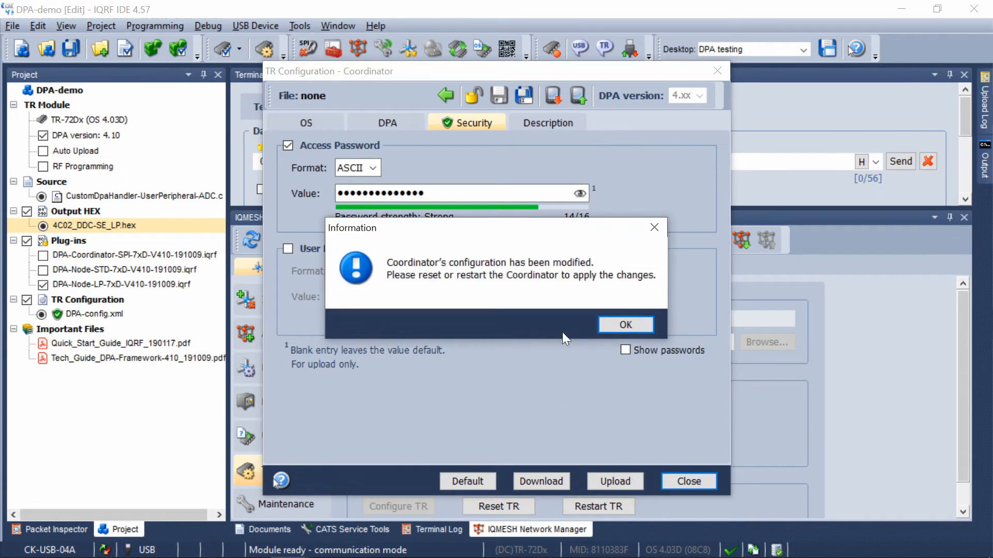
click(615, 327)
click(586, 502)
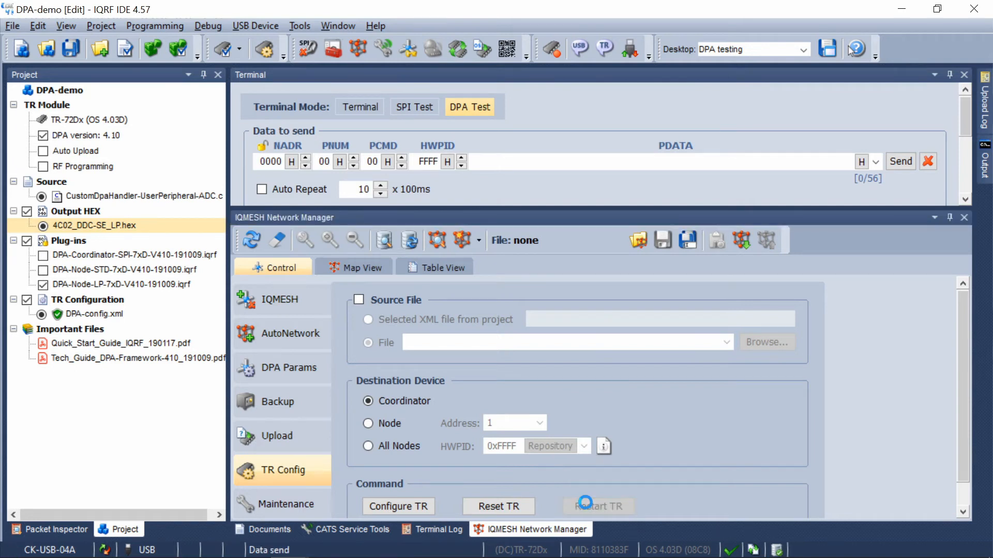
- Open the TR configuration for node address 1 and enable its Custom DPA Handler
click(435, 423)
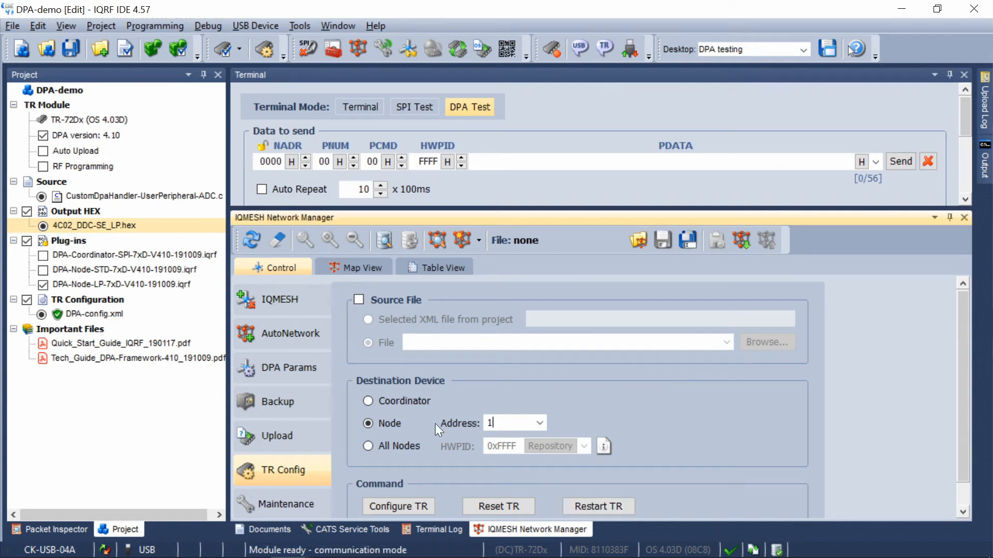
click(403, 506)
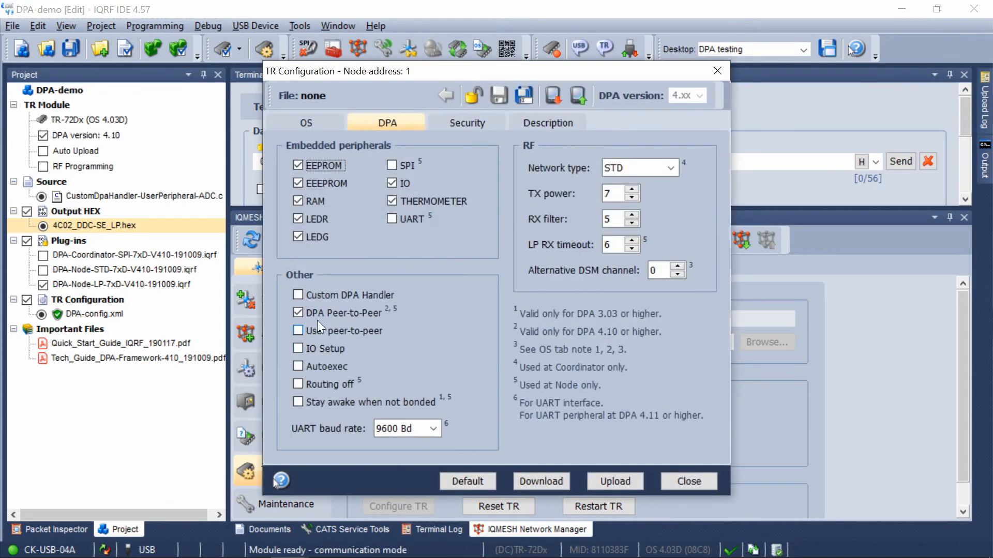
click(308, 293)
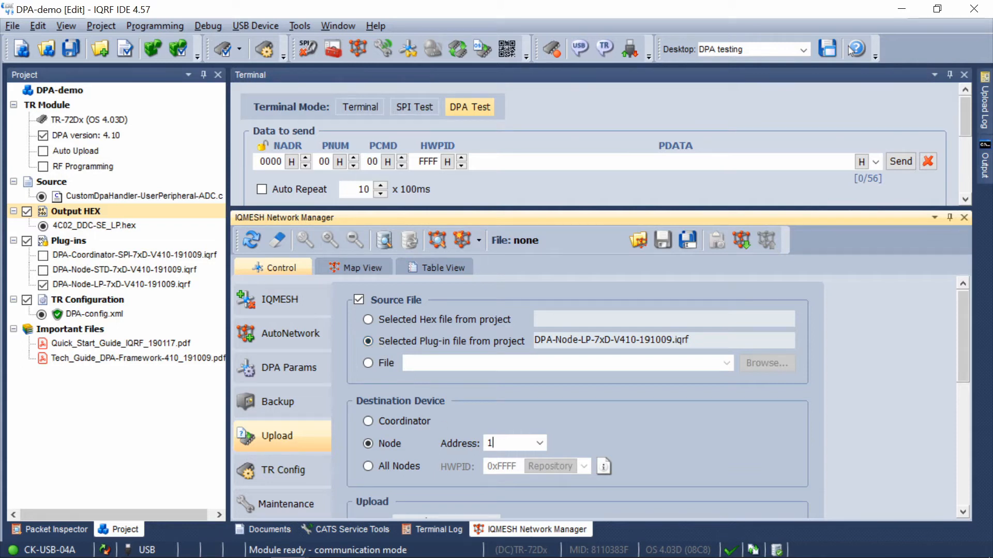
- Upload the plug-in DPA-Node-LP-7xD-V410-191009.iqrf to node 1 by running all upload steps
scroll(459, 482, down, 3)
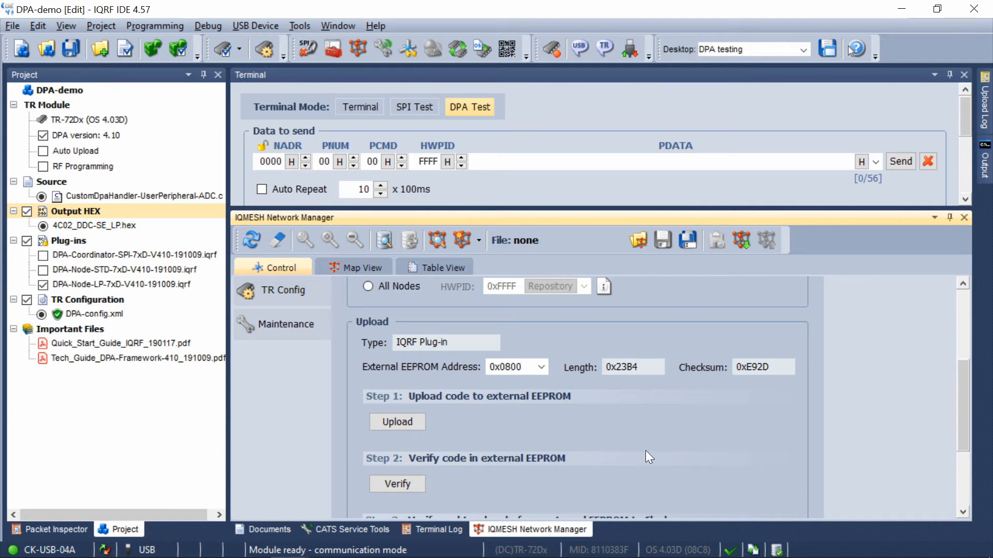
scroll(500, 431, down, 3)
click(398, 475)
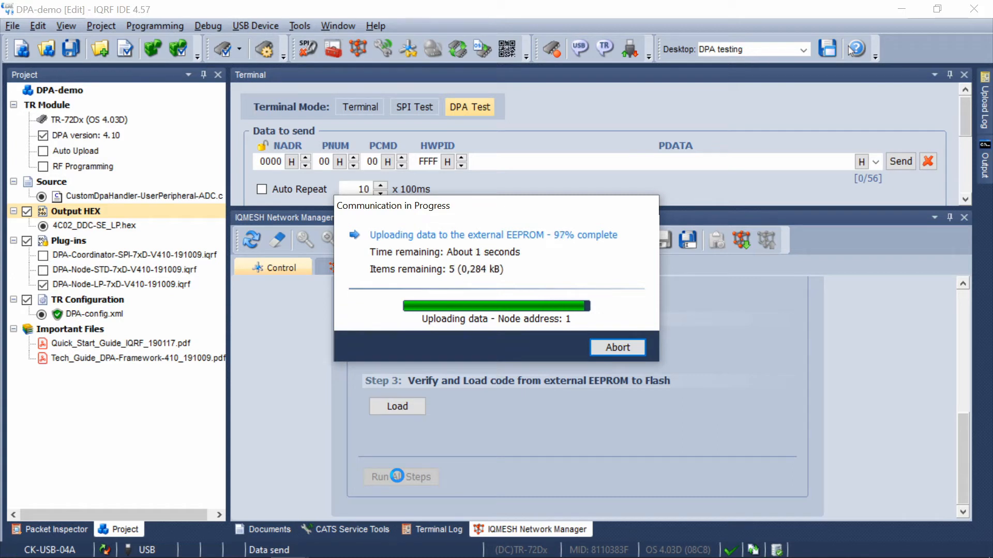
click(617, 347)
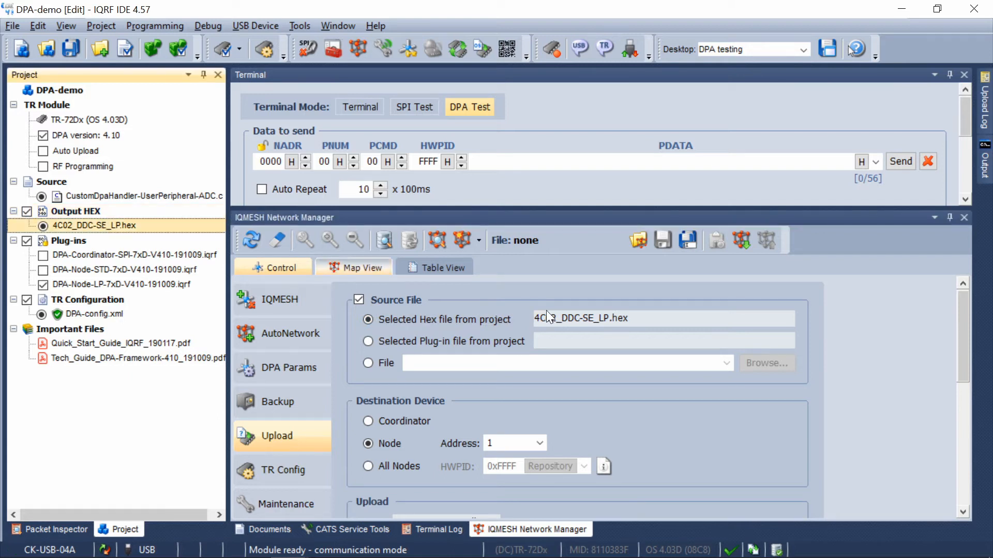
- Upload the project's 4C02_DDC-SE_LP.hex handler to node 1 by running all upload steps
click(567, 314)
drag(960, 342, 963, 479)
click(390, 478)
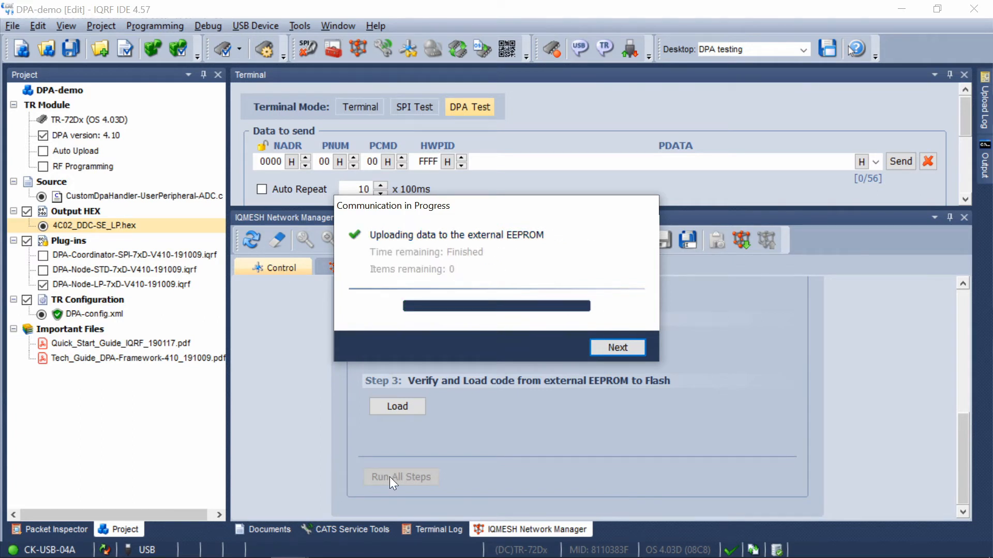
click(606, 352)
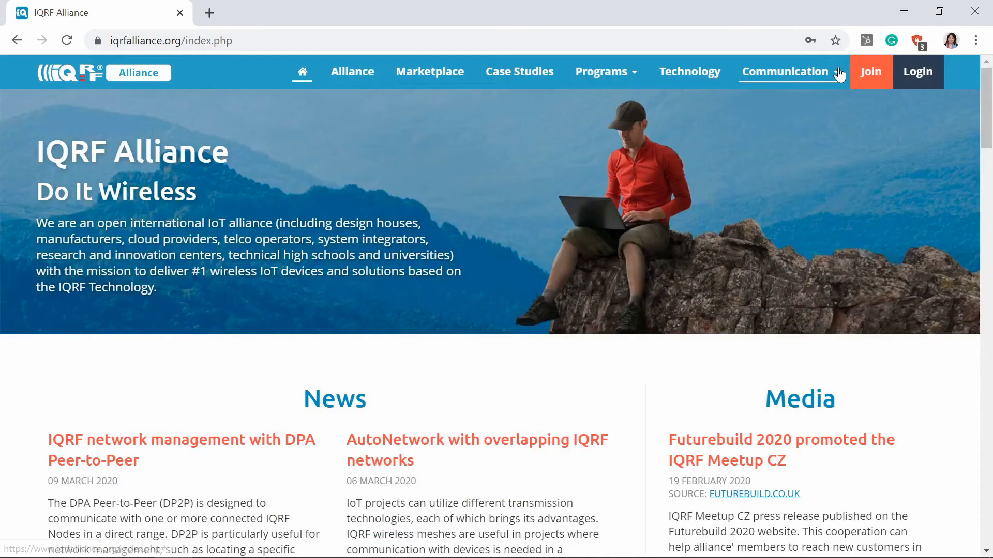
- On the IQRF Alliance website, open the IQRF Interoperability page and follow its Download handler link
mouse_move(834, 72)
click(743, 226)
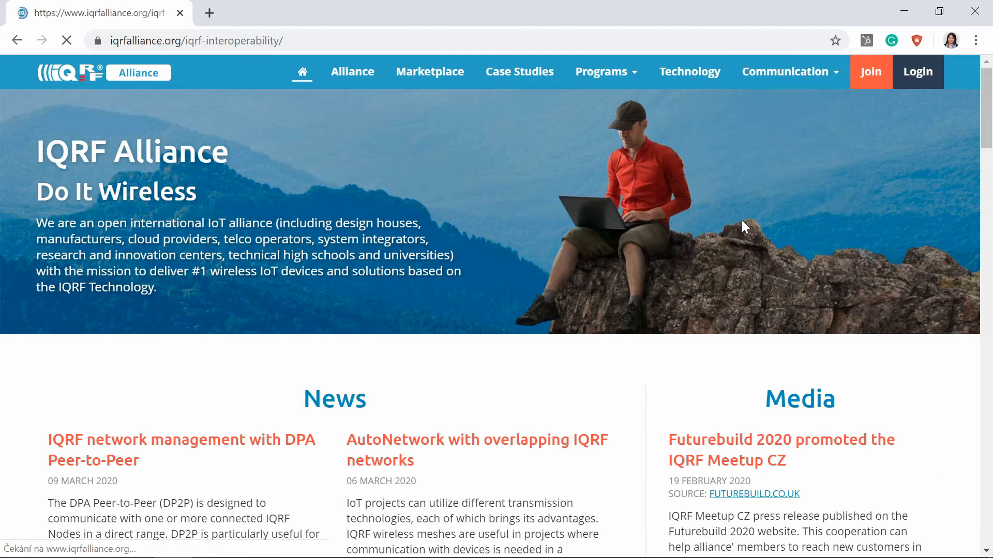
scroll(741, 218, down, 8)
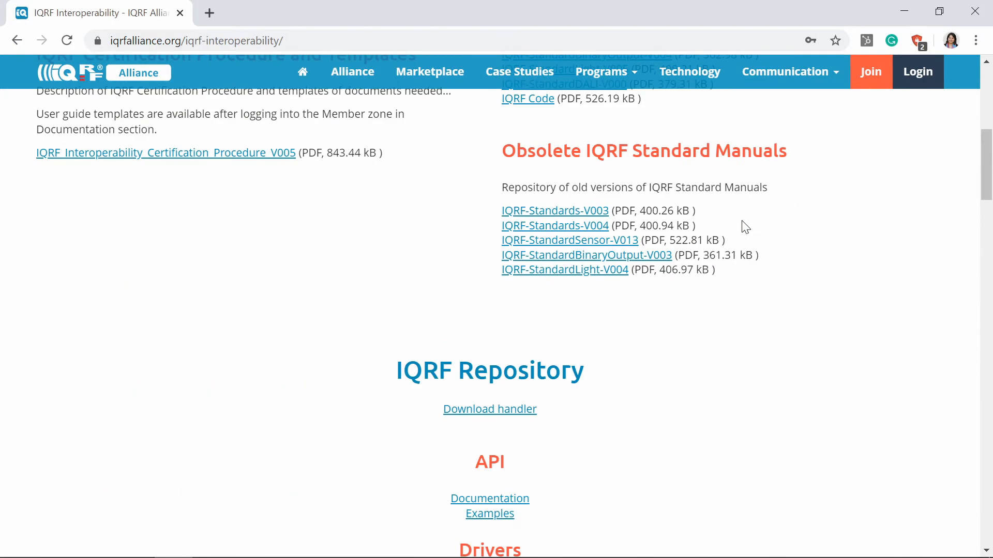
click(491, 411)
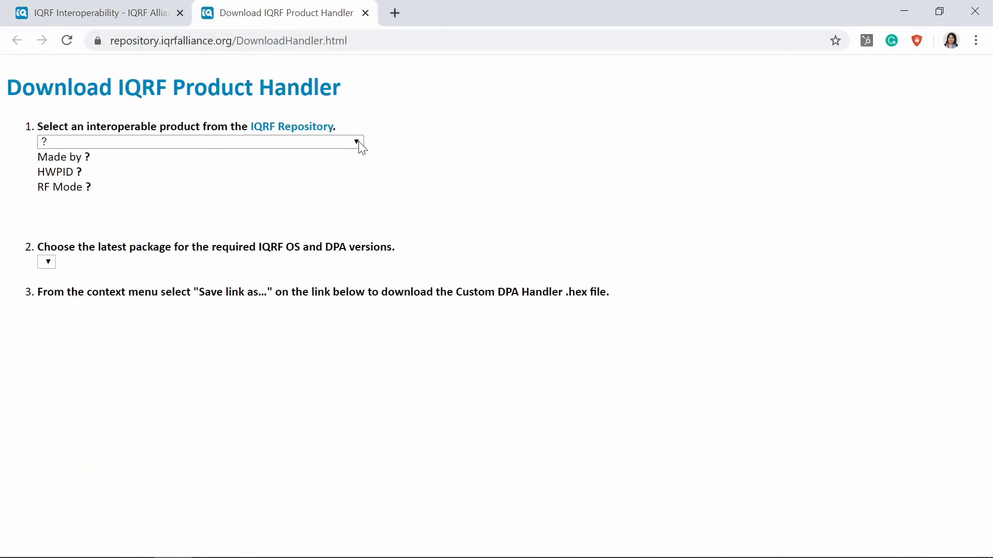
- Select the product Protronix NLII-RH+T-IQRF+ (3001) and review its available IQRF OS and DPA packages
click(357, 142)
drag(357, 237, 361, 541)
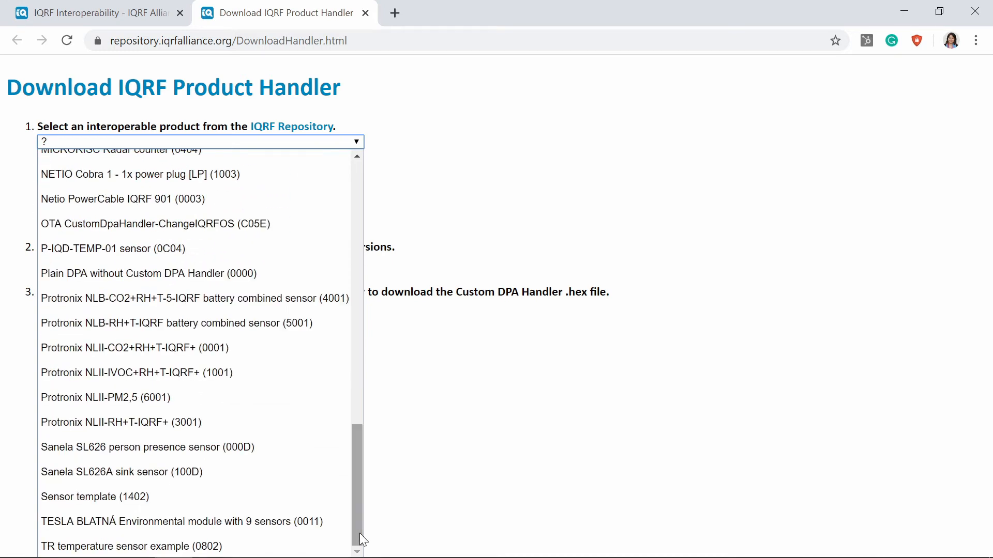
click(219, 426)
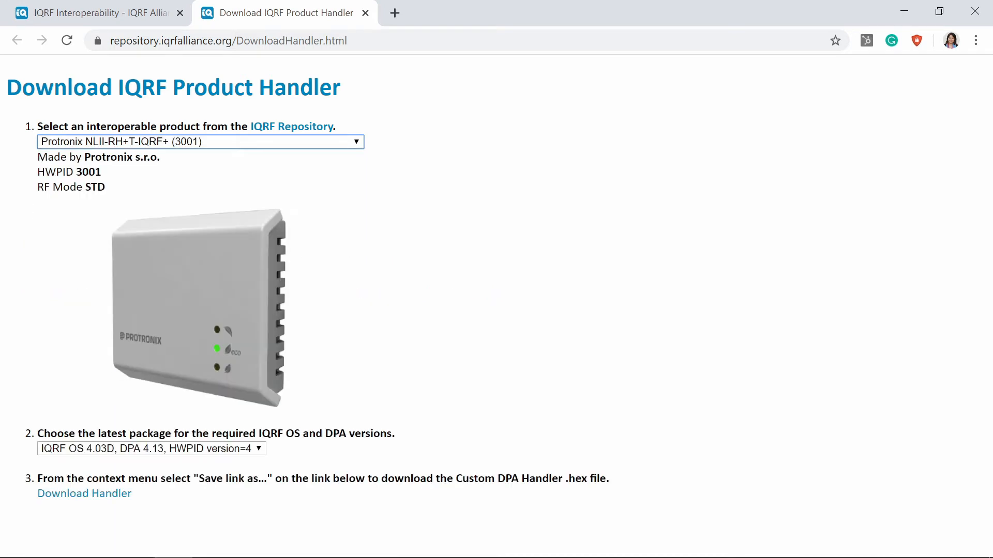
click(259, 448)
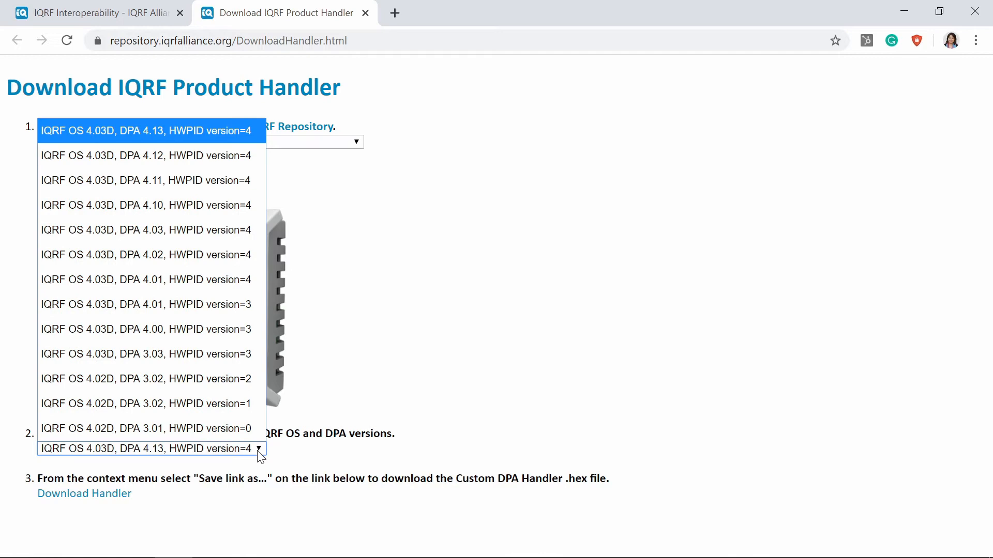
click(260, 449)
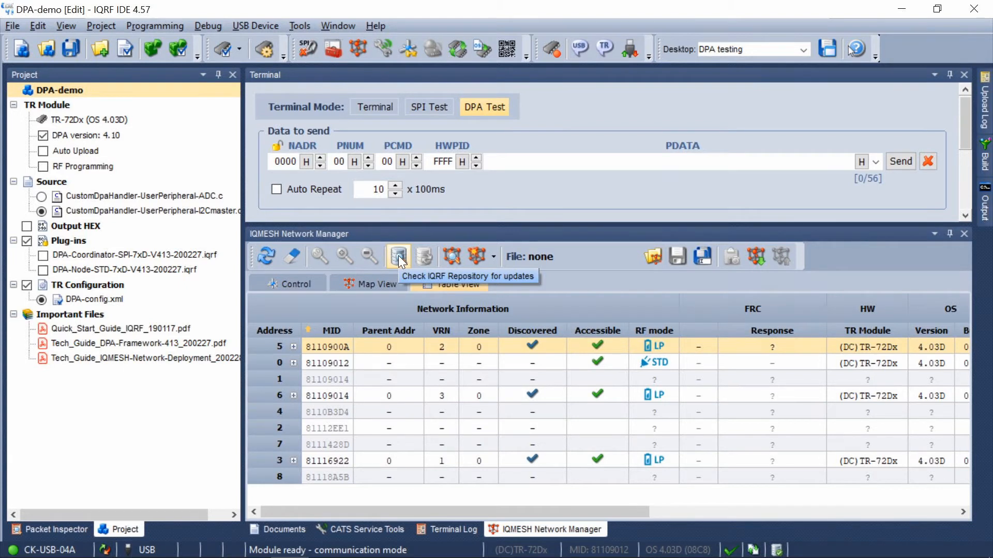
- In IQRF IDE, check the IQRF Repository for updates and upload the selected Custom DPA Handler to node 3, completing all three steps
click(398, 256)
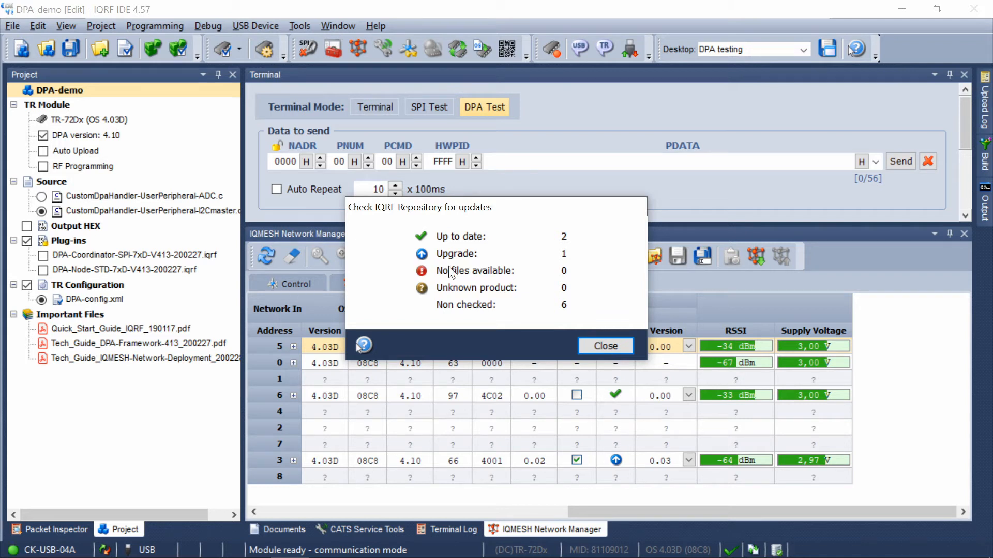
click(597, 350)
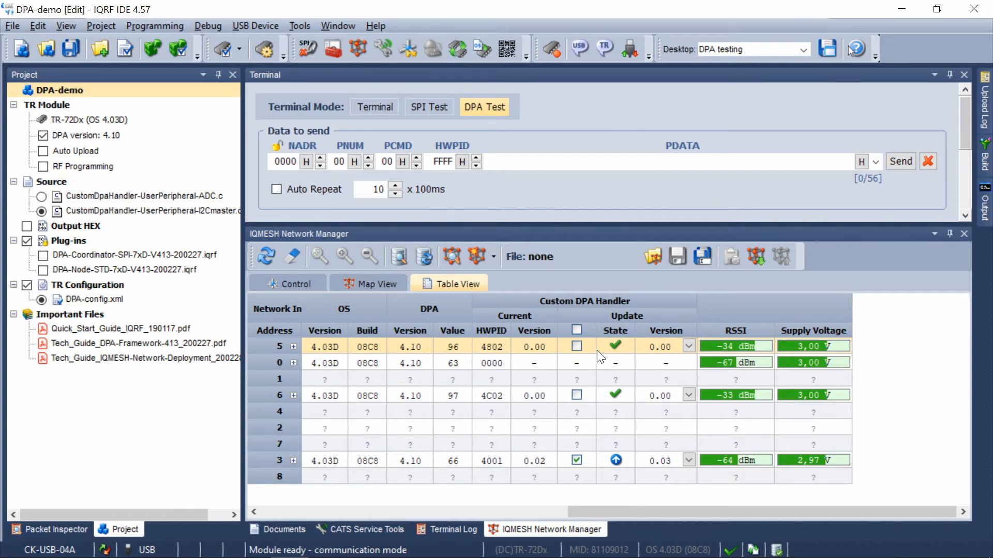
click(423, 259)
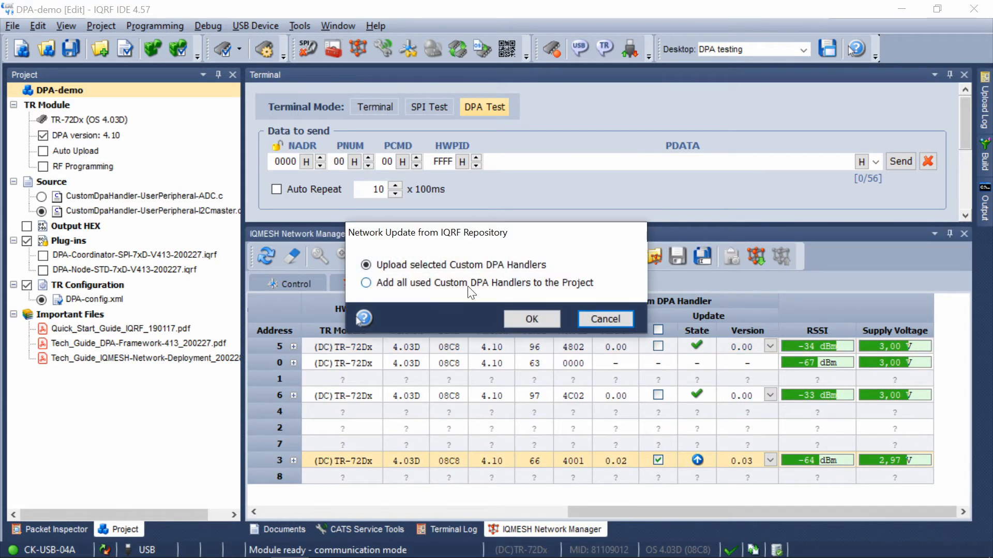
click(531, 318)
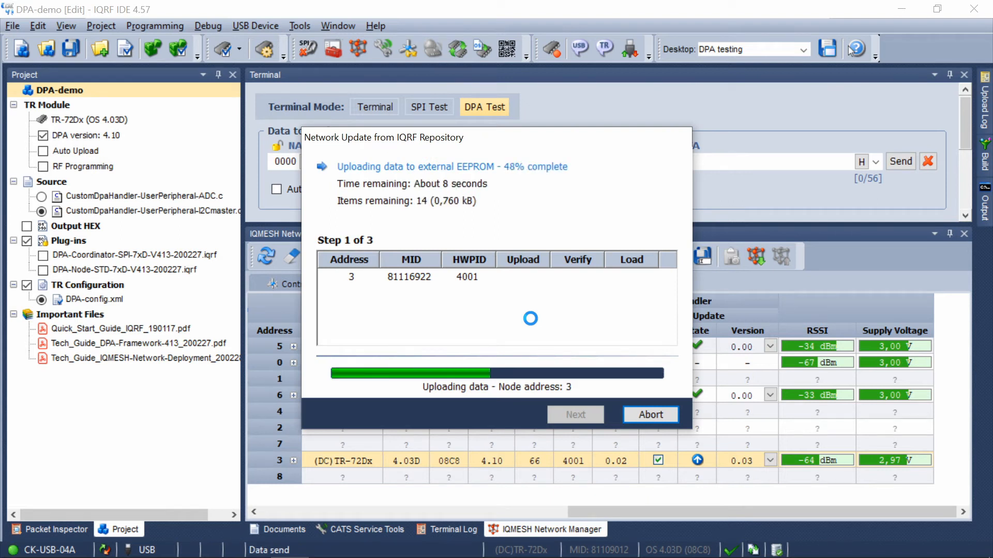
click(568, 414)
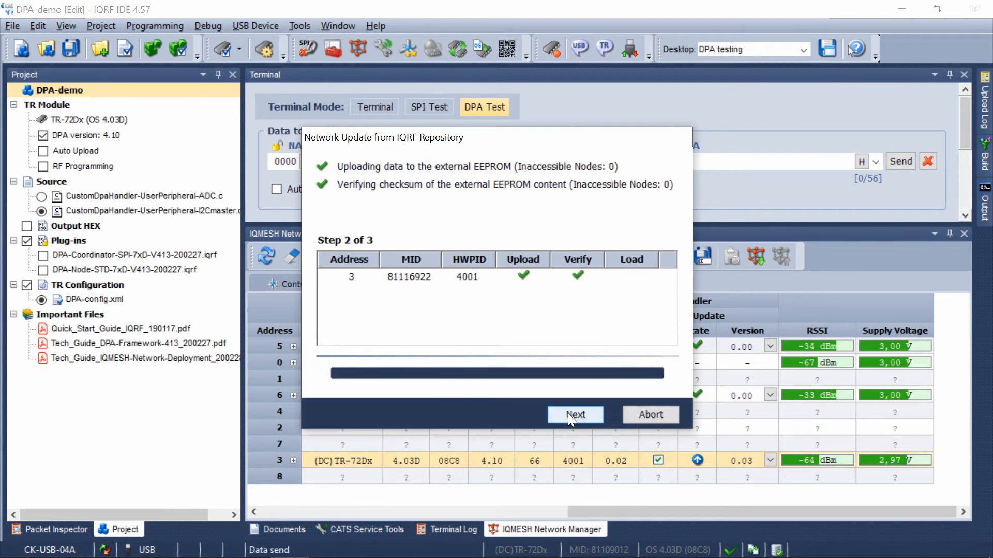
click(567, 414)
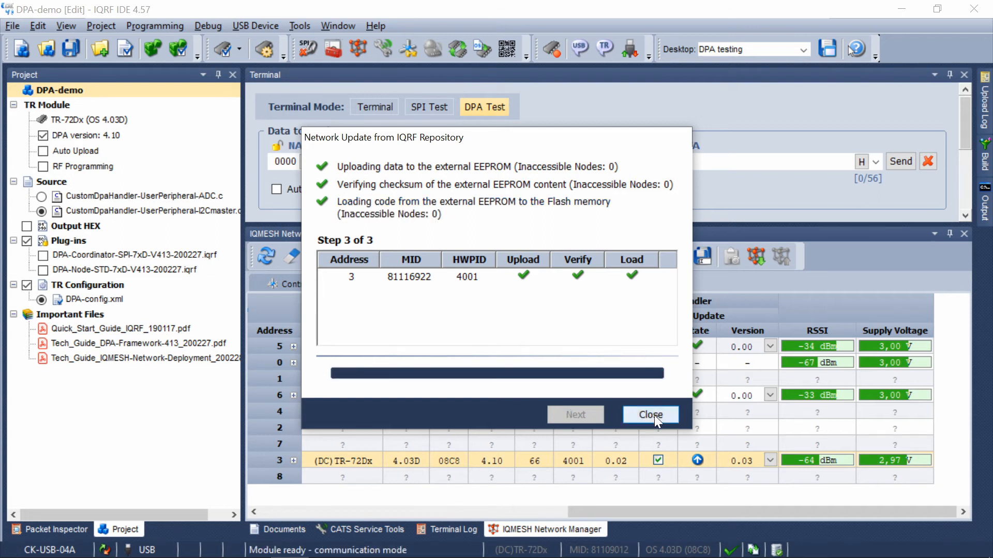
click(653, 415)
- Add all used Custom DPA Handlers from the IQRF Repository to the project
click(424, 257)
click(383, 282)
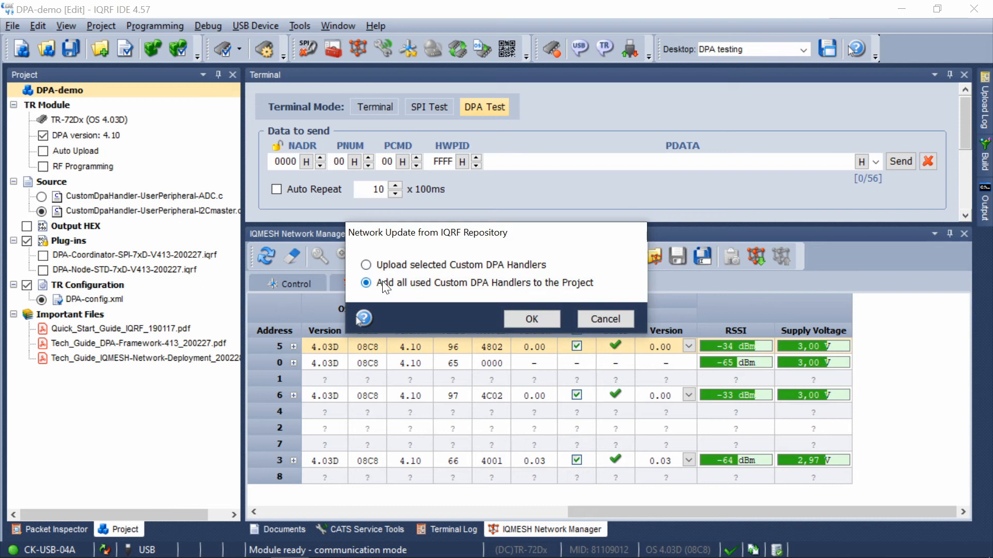
click(520, 318)
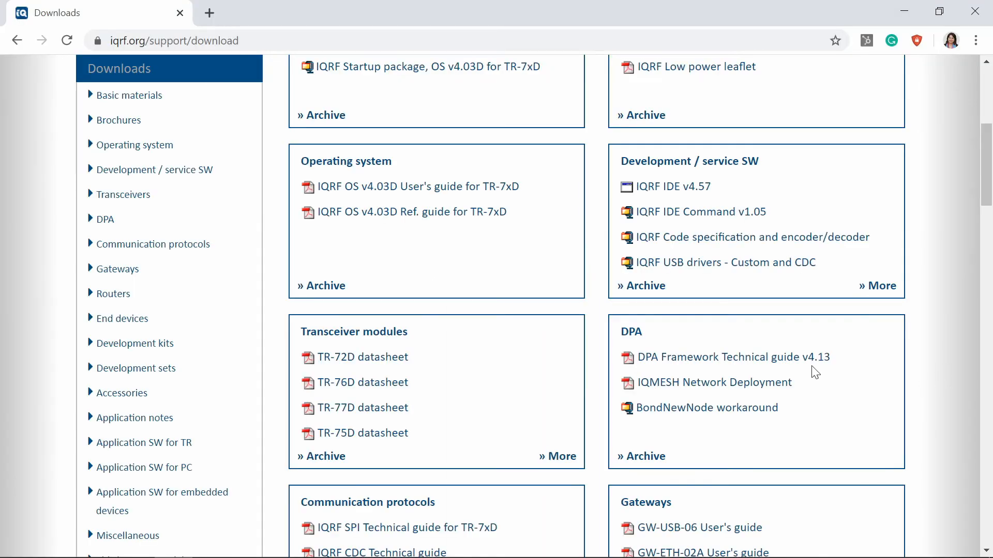
- On the IQRF website's Downloads page, open the DPA Framework Technical guide v4.13 PDF
click(787, 356)
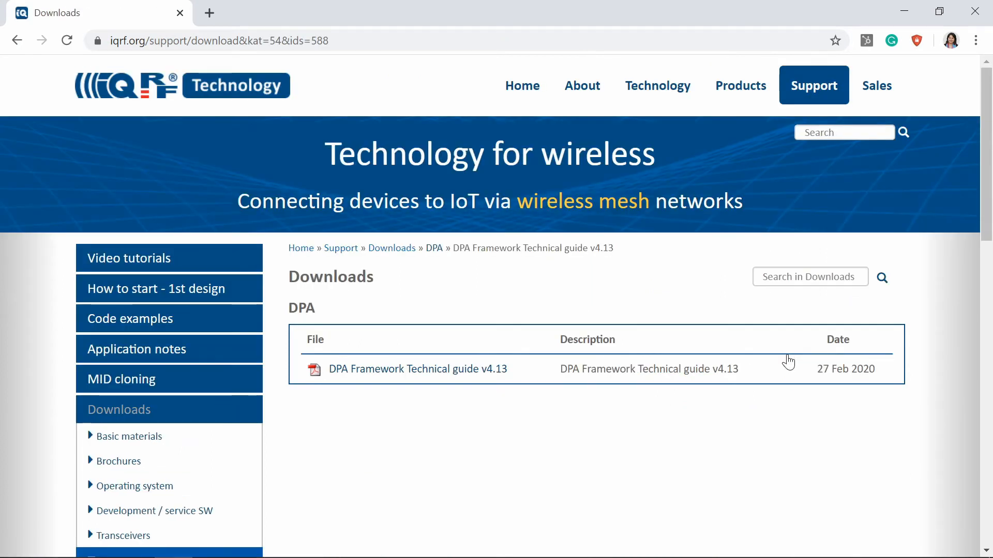
click(428, 377)
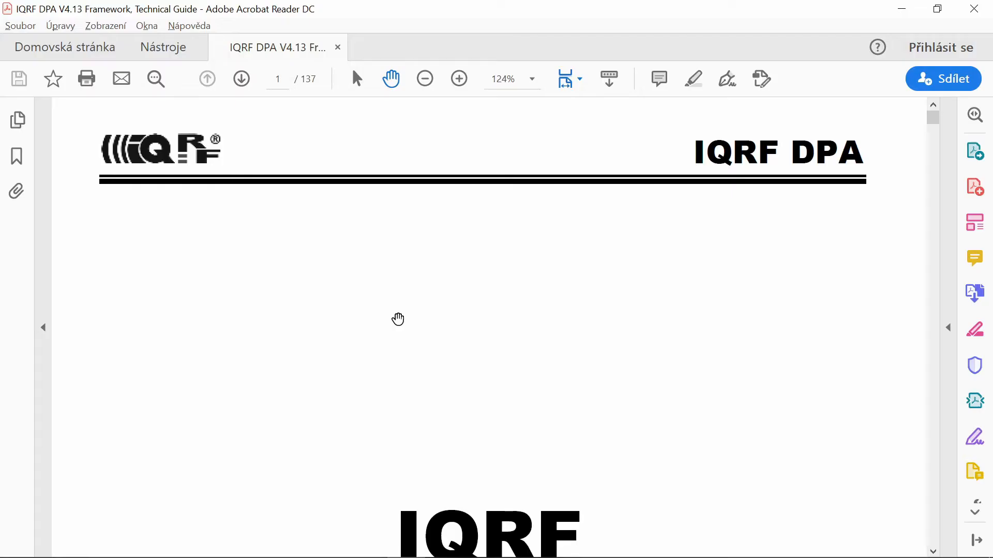
scroll(397, 319, down, 4)
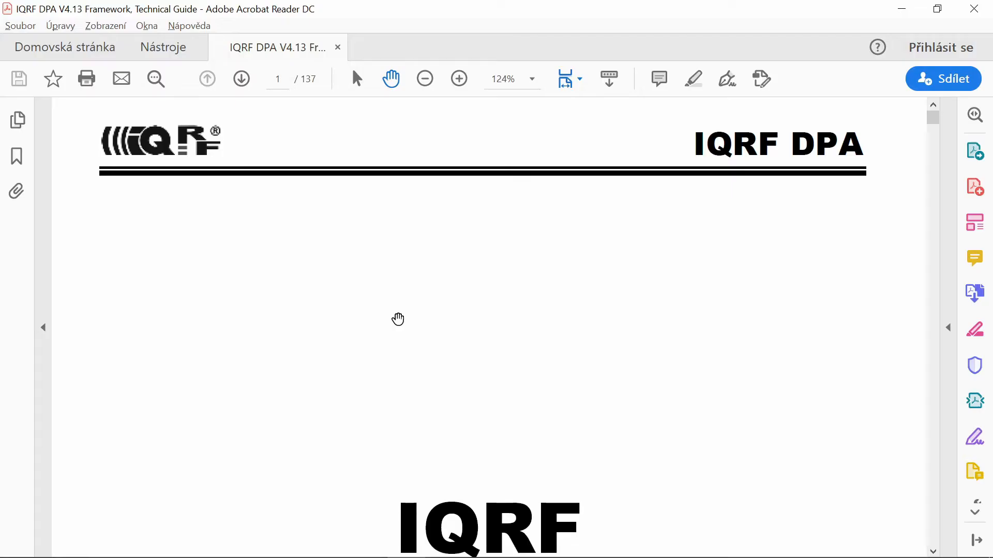
- Search the guide for "upgrade" and read section 10.2 on the over-the-air upgrade of IQRF OS and DPA
key(ctrl+f)
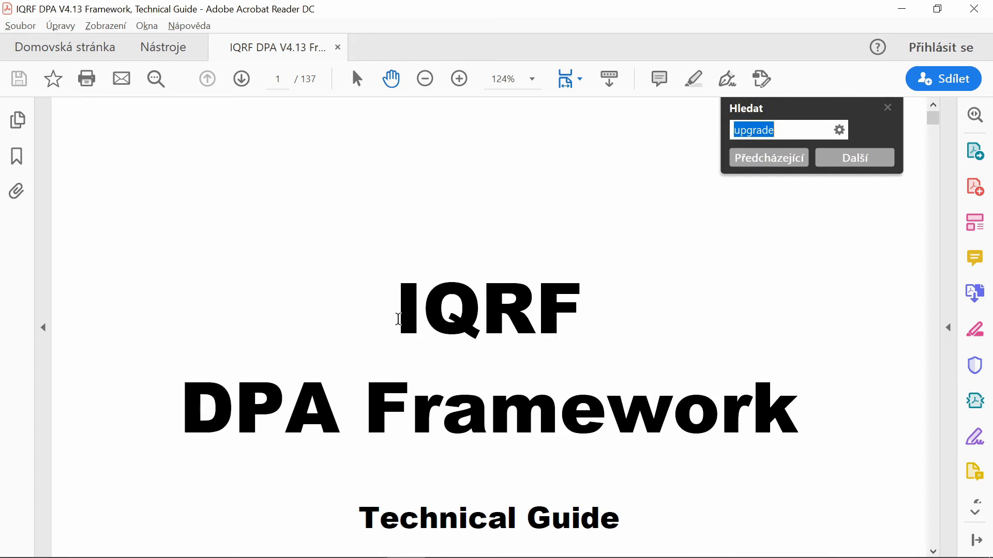
key(Return)
click(286, 420)
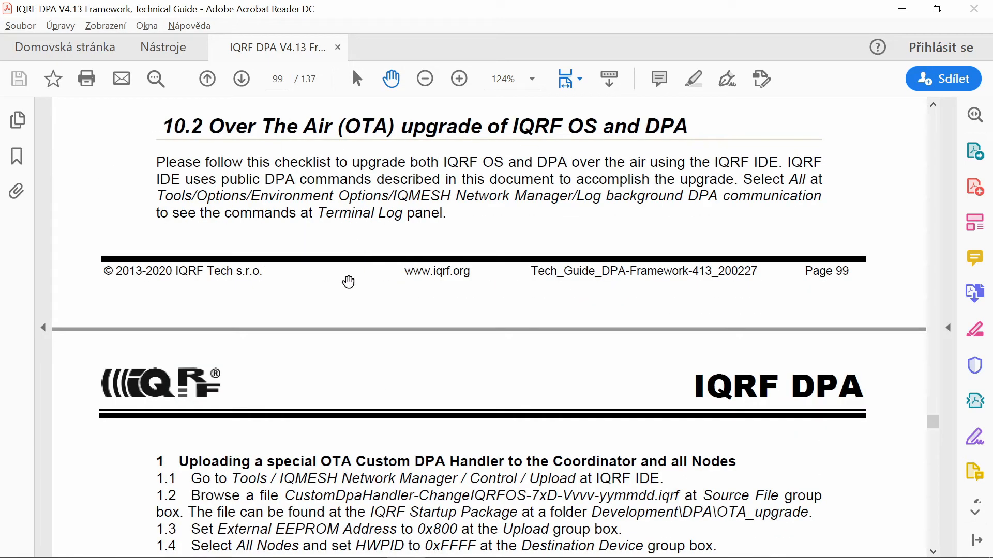
scroll(217, 486, down, 1)
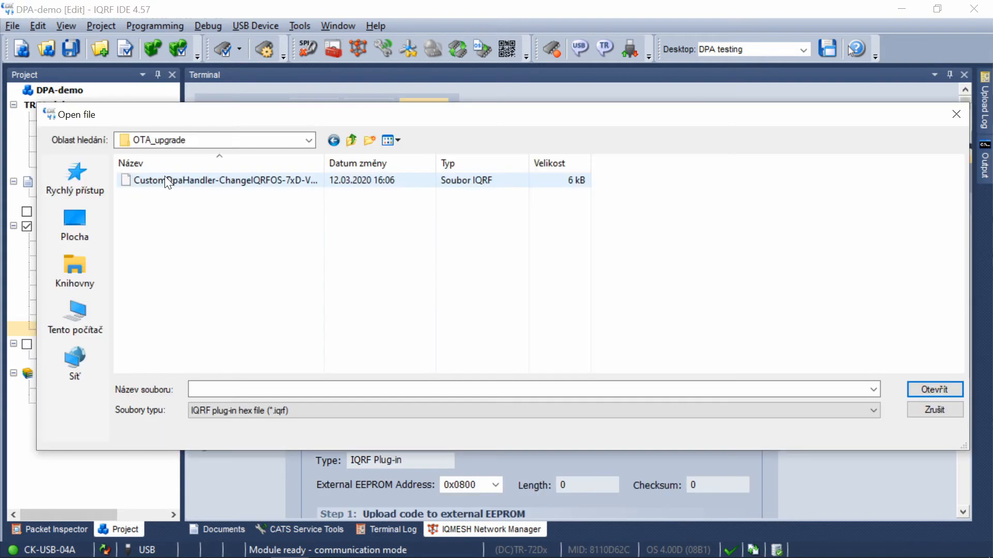
- Upload the Custom DPA Handler plug-in for changing IQRF OS to all nodes with HWPID 0xFFFF, running all steps through verifying and loading
double_click(165, 177)
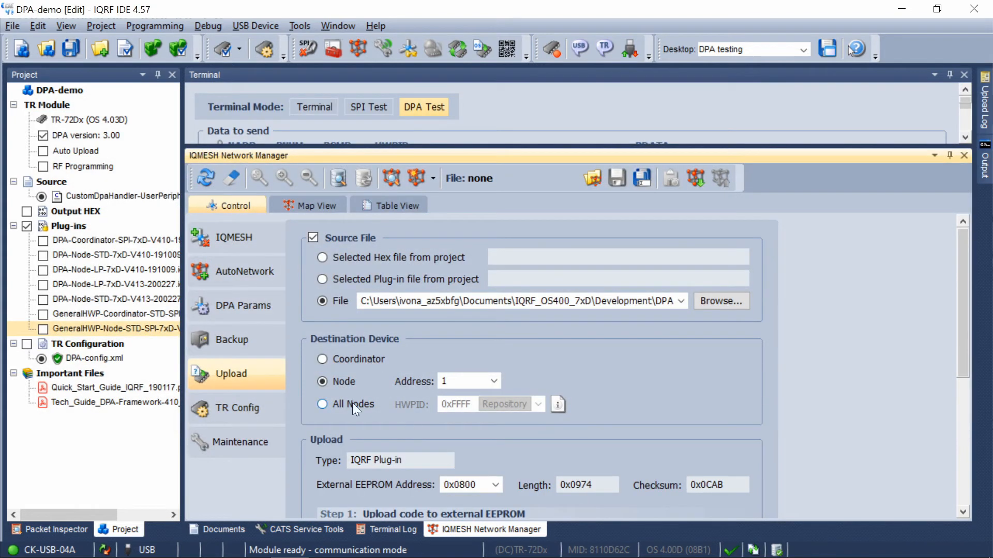
click(340, 405)
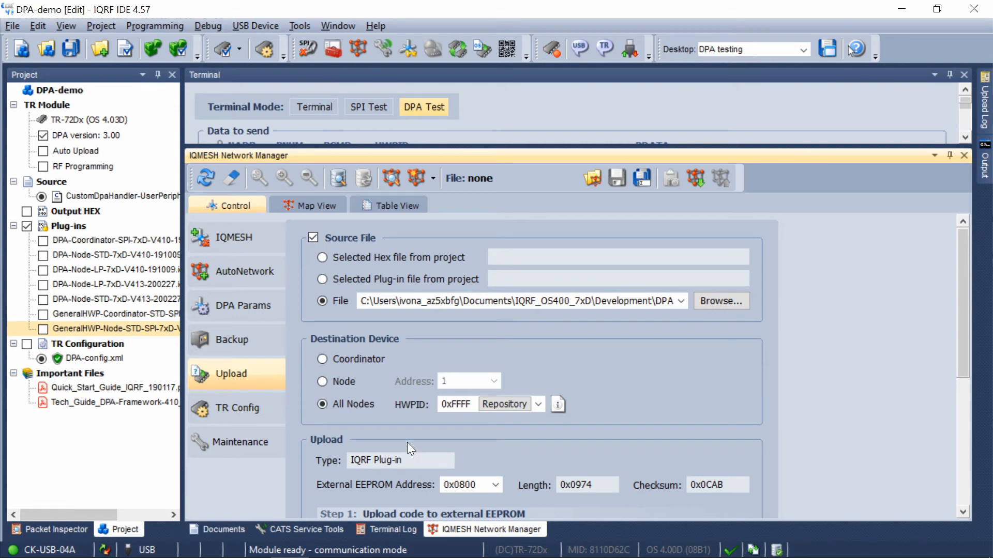
scroll(393, 455, down, 5)
click(364, 473)
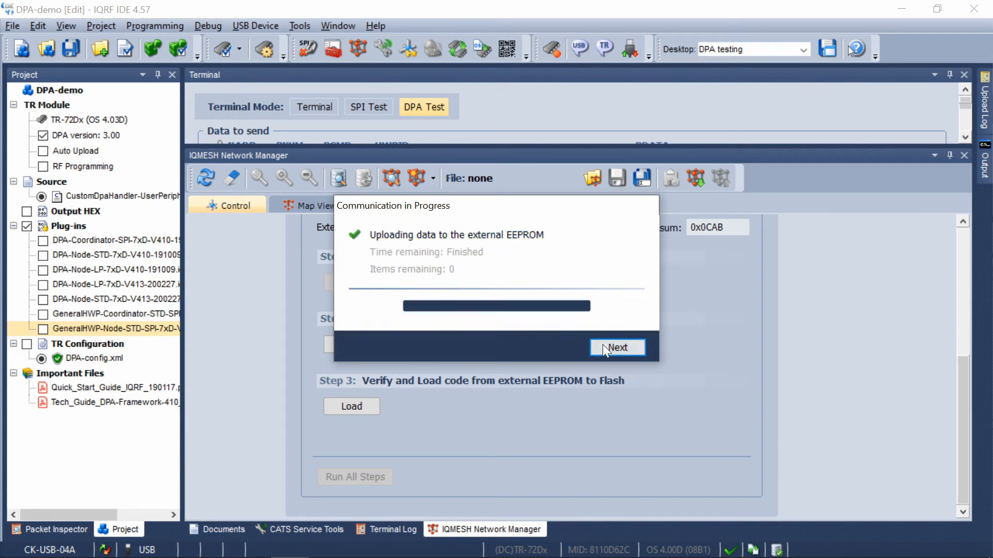
click(603, 344)
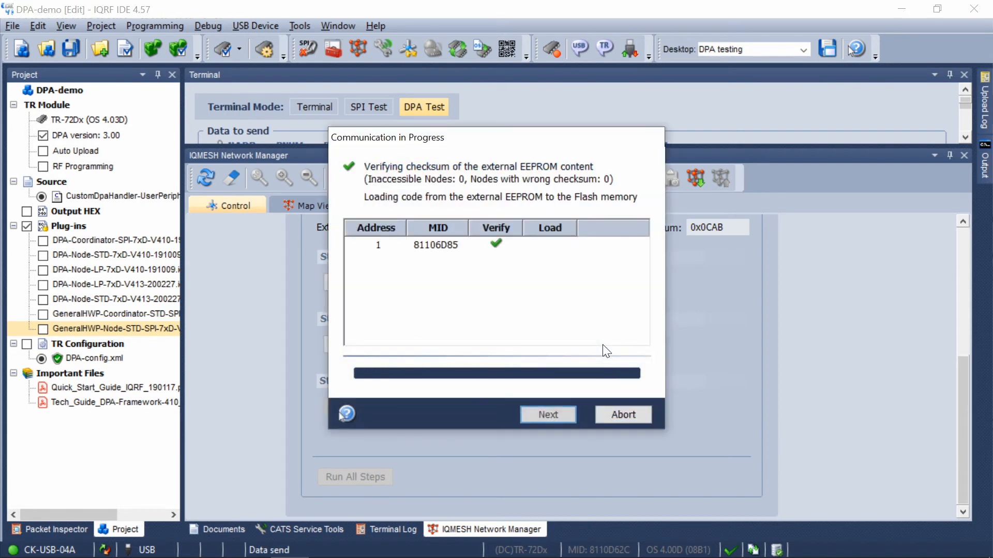
click(548, 414)
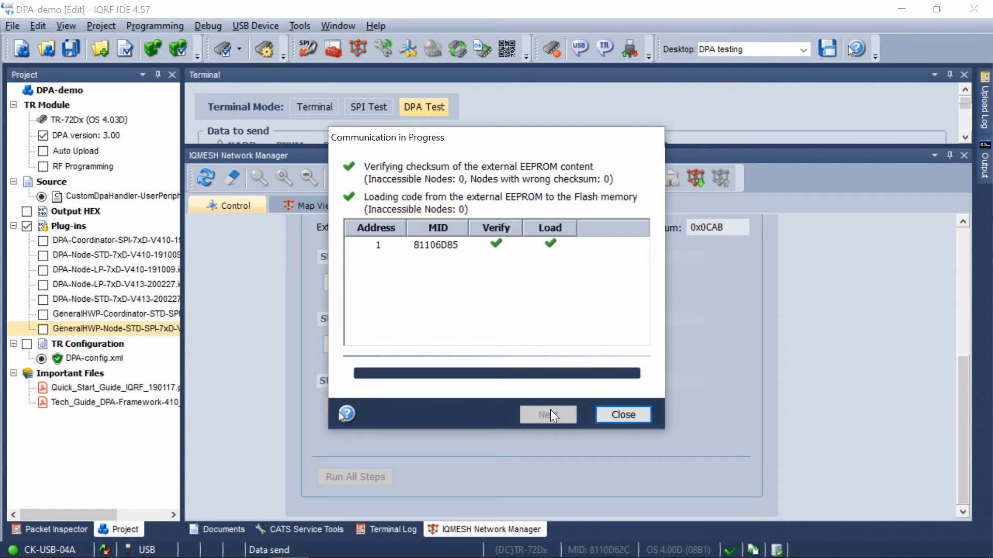
click(621, 421)
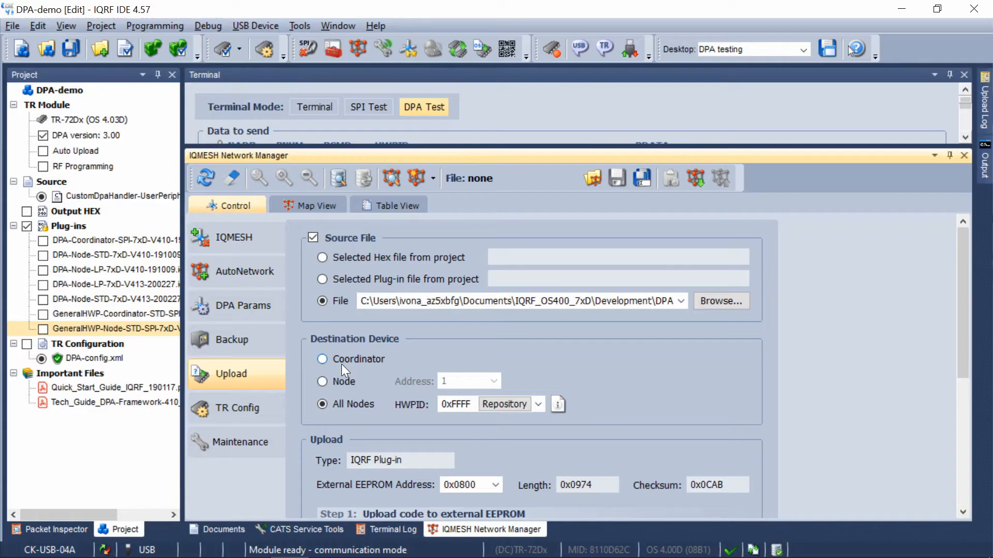
- Upload the same Custom DPA Handler plug-in to the Coordinator, running all upload steps
click(341, 364)
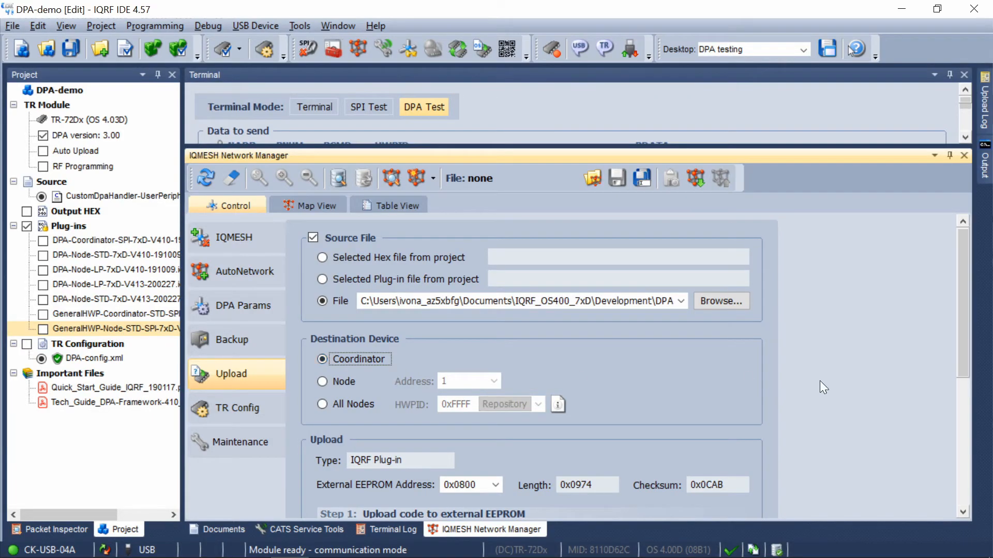
scroll(964, 326, down, 5)
click(365, 473)
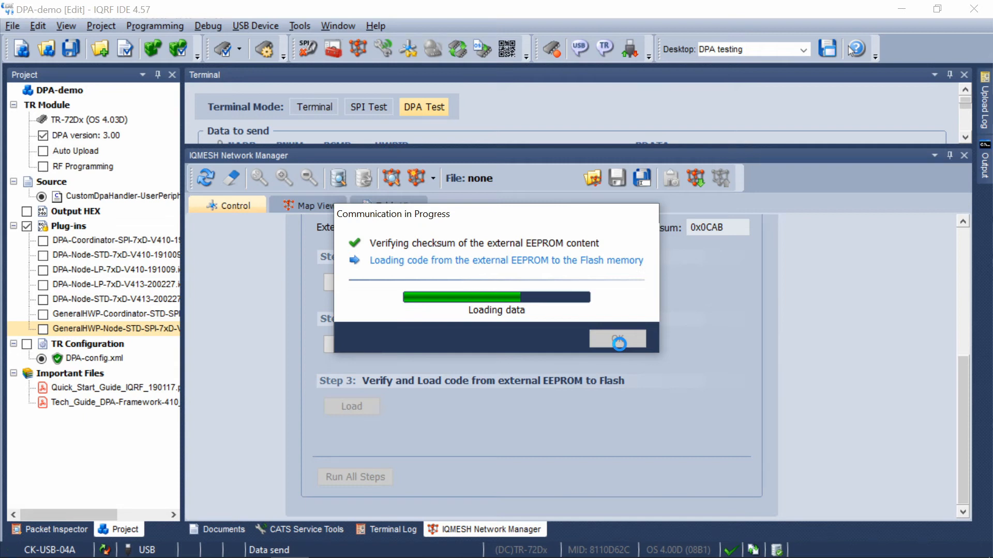
click(618, 340)
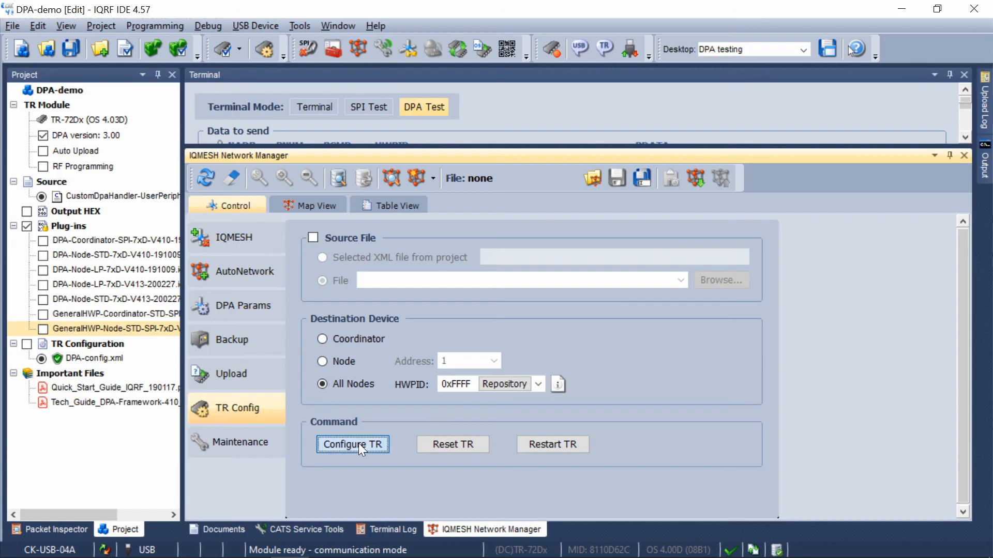
- Enable Custom DPA Handler in the TR configuration of all nodes, upload it and restart the nodes
click(358, 442)
click(535, 323)
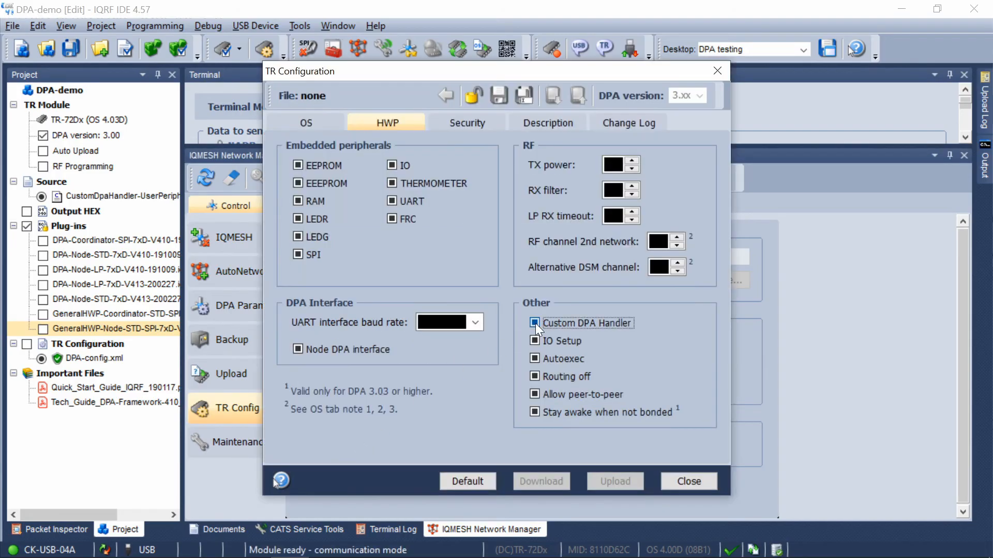
click(606, 480)
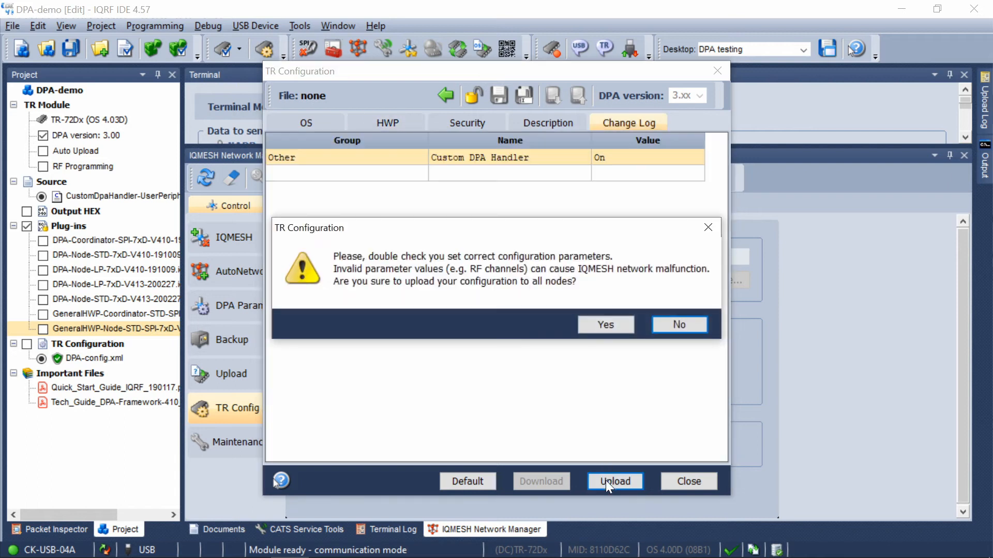
click(602, 323)
click(550, 443)
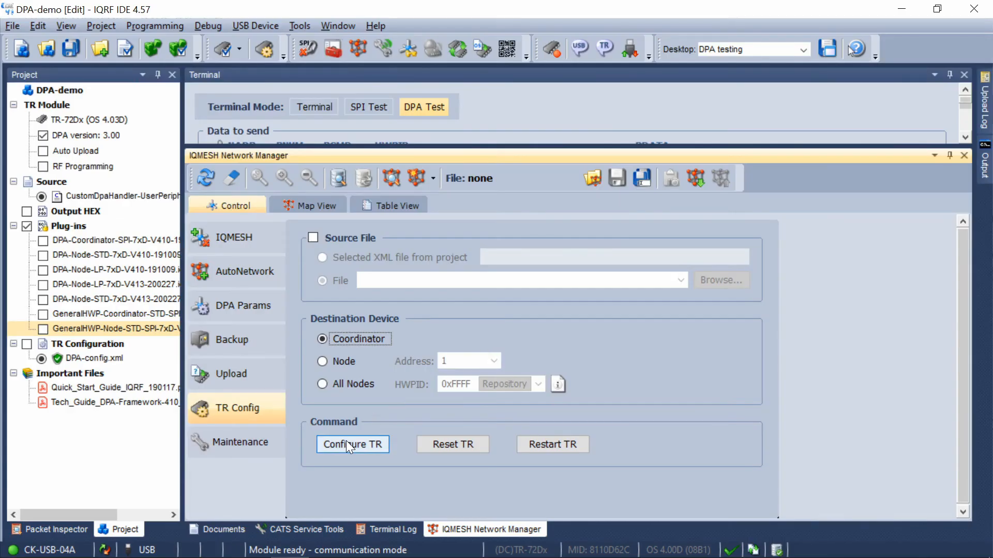
- Enable Custom DPA Handler in the Coordinator's TR configuration, upload it and restart the Coordinator
click(346, 440)
click(557, 319)
click(605, 477)
click(610, 319)
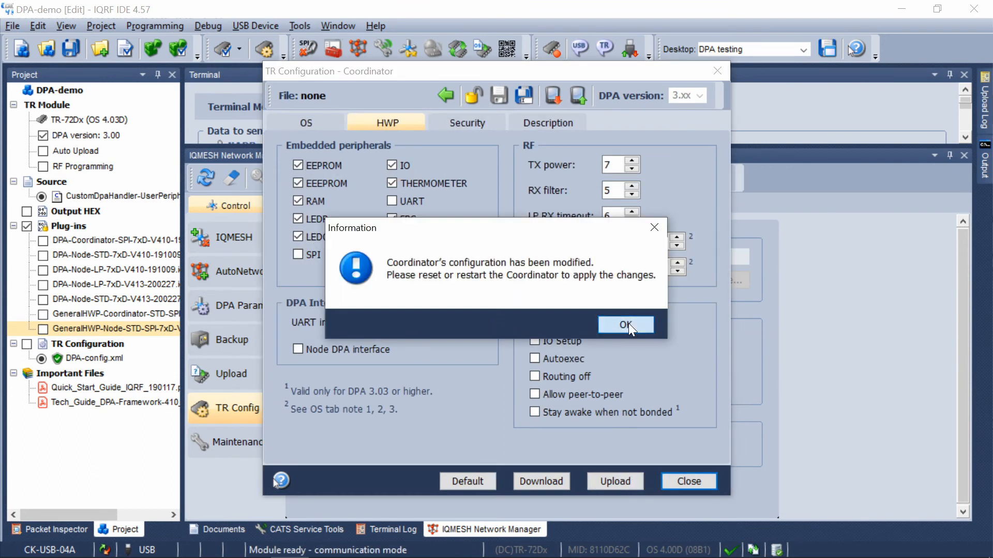
click(628, 324)
click(552, 445)
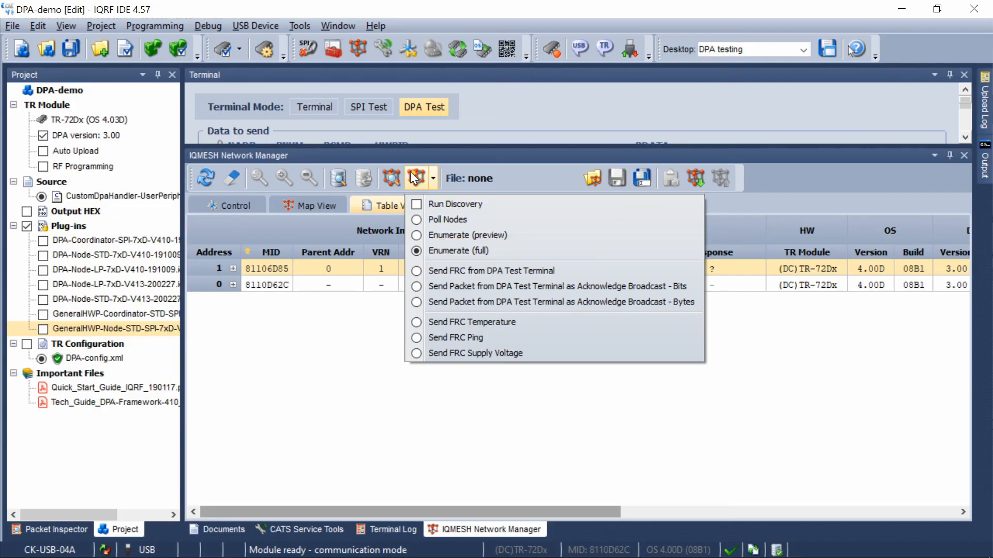
- Enumerate the network and check the current Custom DPA Handler HWPID of the Coordinator and node in the network table
click(411, 172)
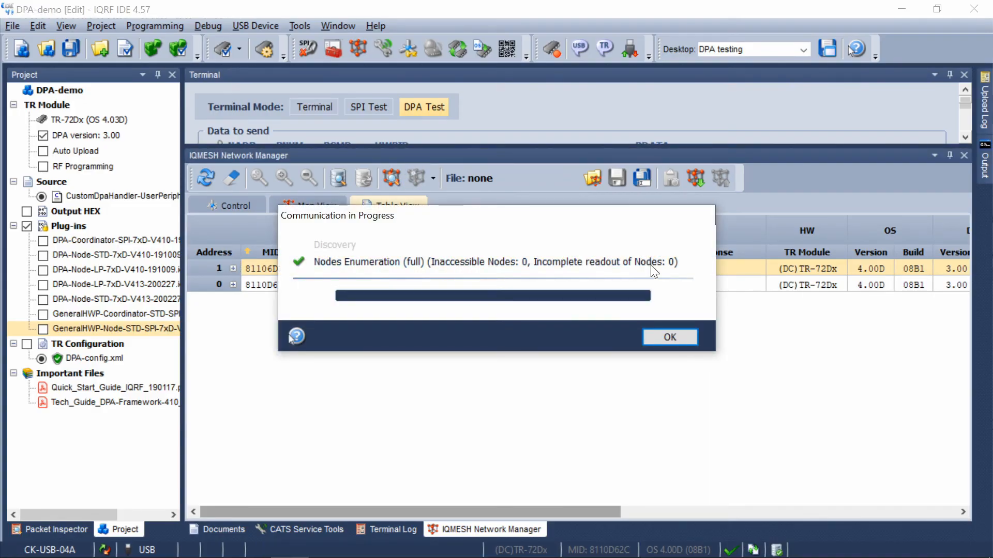
click(664, 337)
drag(536, 507, 874, 510)
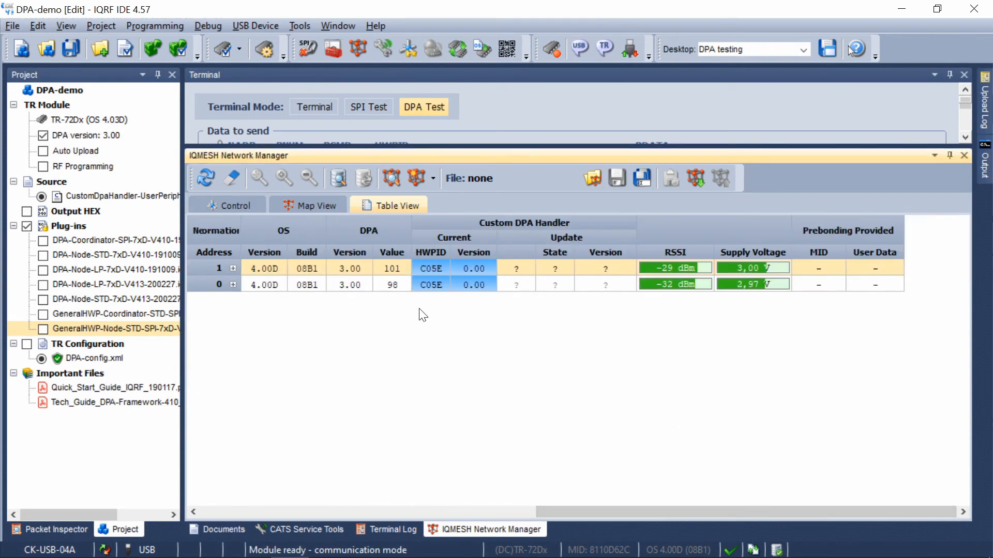
- Switch to the DPA Framework guide in Acrobat Reader and read section 3 on uploading a change file to the Coordinator and all Nodes
key(alt+Tab)
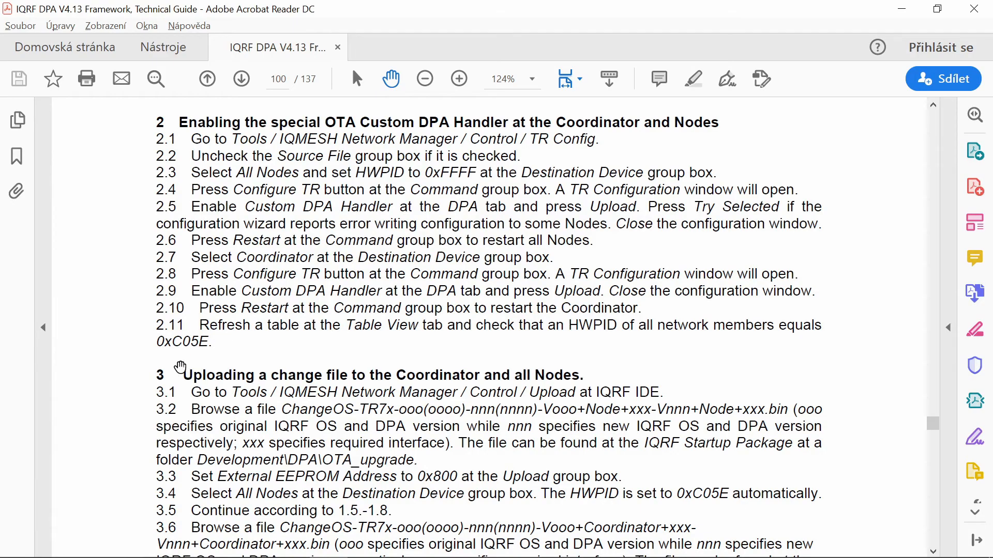
scroll(266, 380, down, 1)
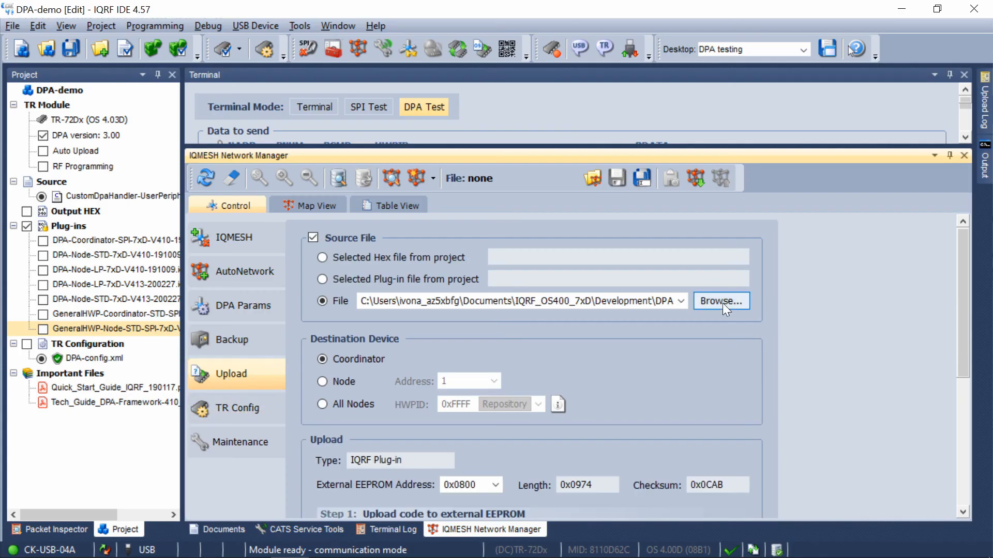
- In IQRF IDE, upload ChangeOS-TR7x-400(08B1)-402(08B8)-V300+Node+STD+SPI-V301+Node+STD+SPI.bin from the OTA_upgrade folder to all nodes, running all steps through verifying and loading
click(721, 297)
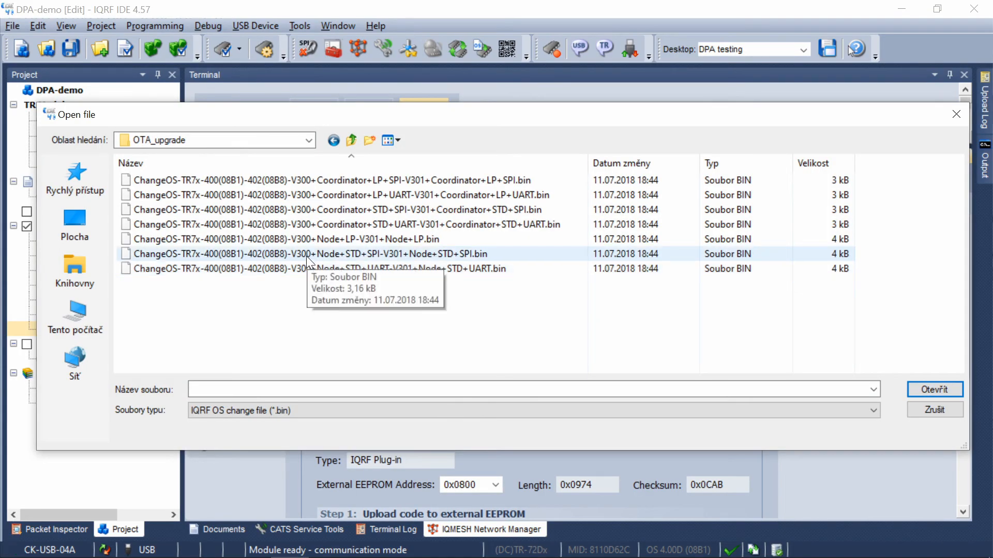
double_click(306, 254)
click(324, 405)
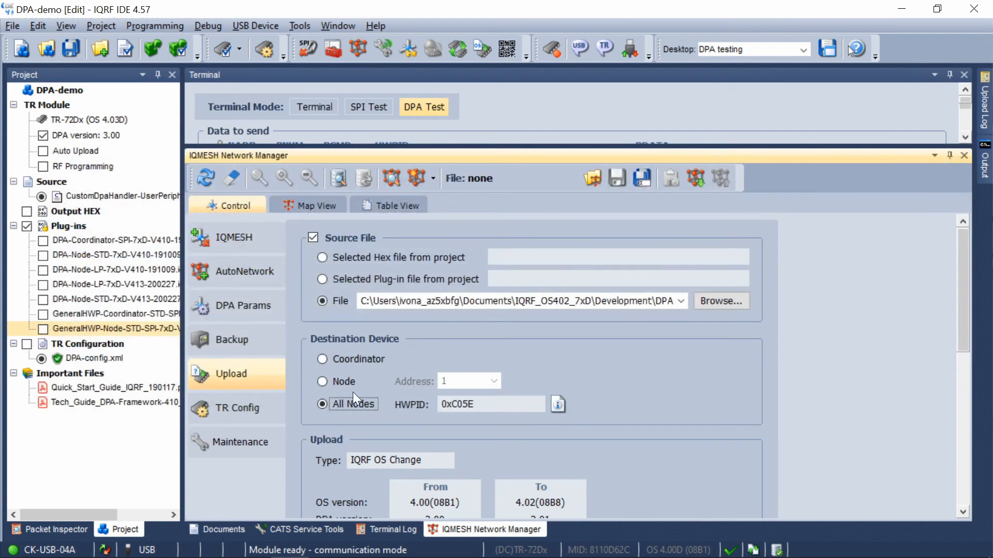
drag(966, 331, 978, 489)
click(371, 478)
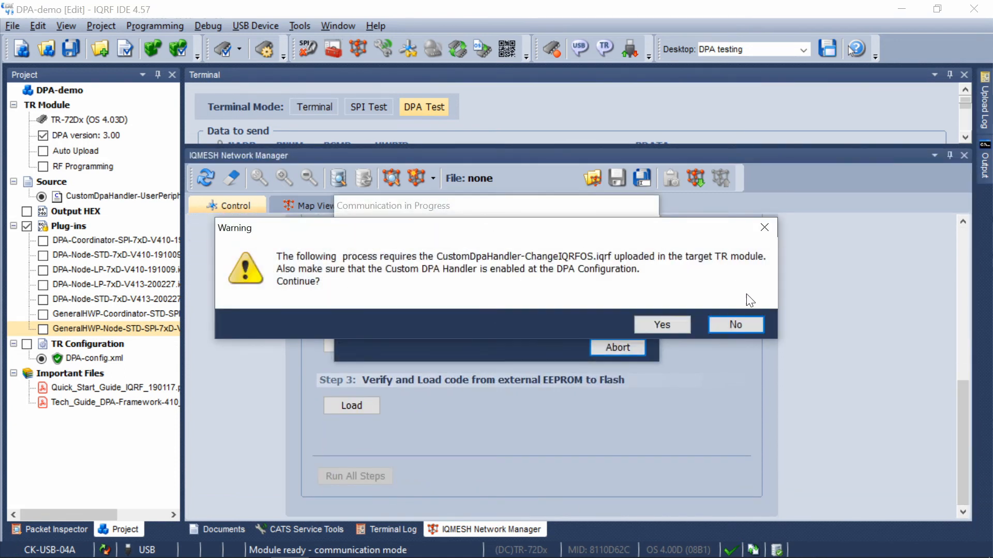
click(666, 326)
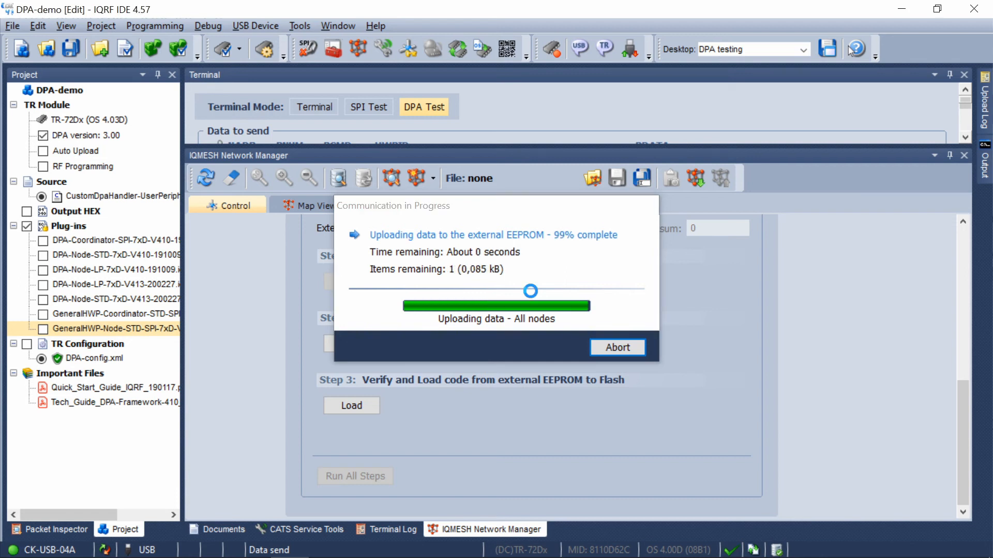
click(617, 347)
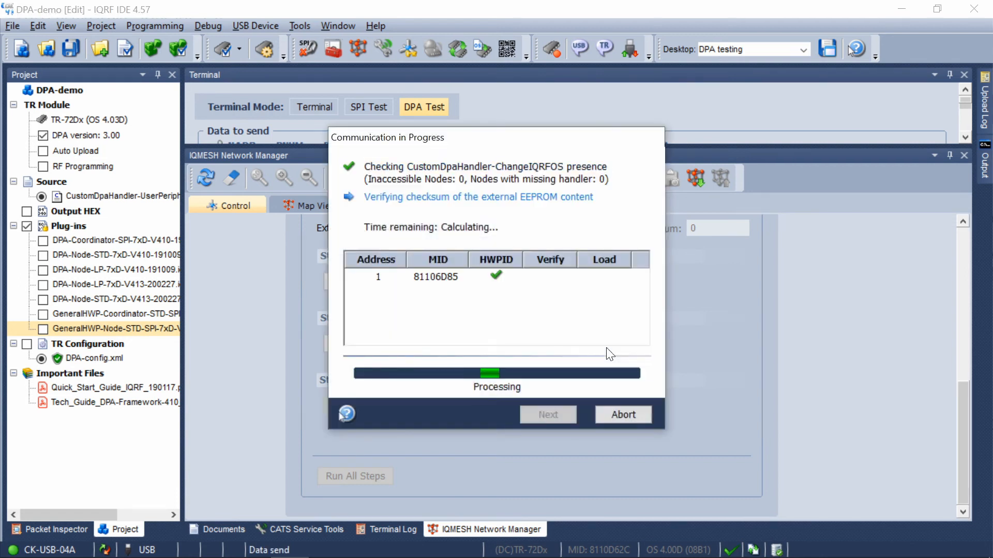
click(530, 414)
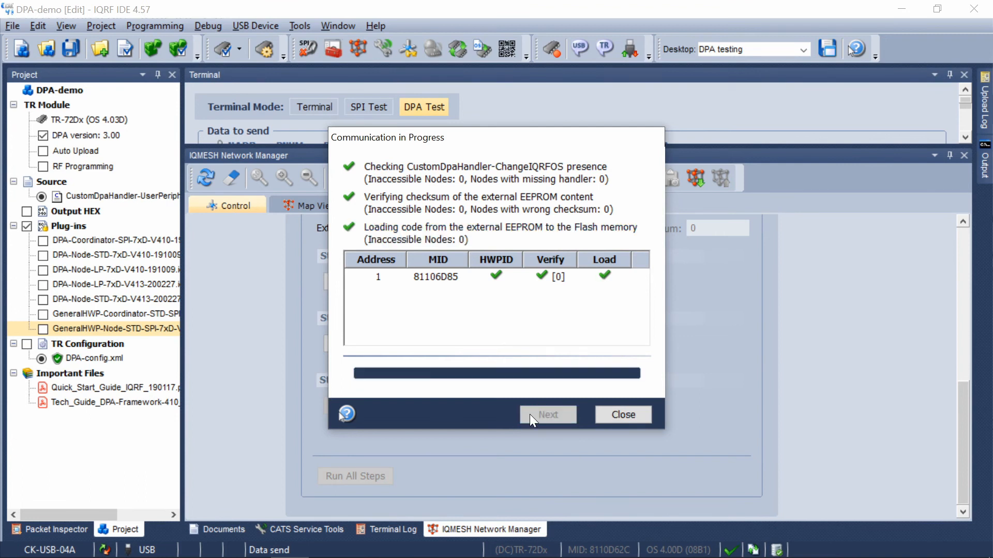
click(622, 417)
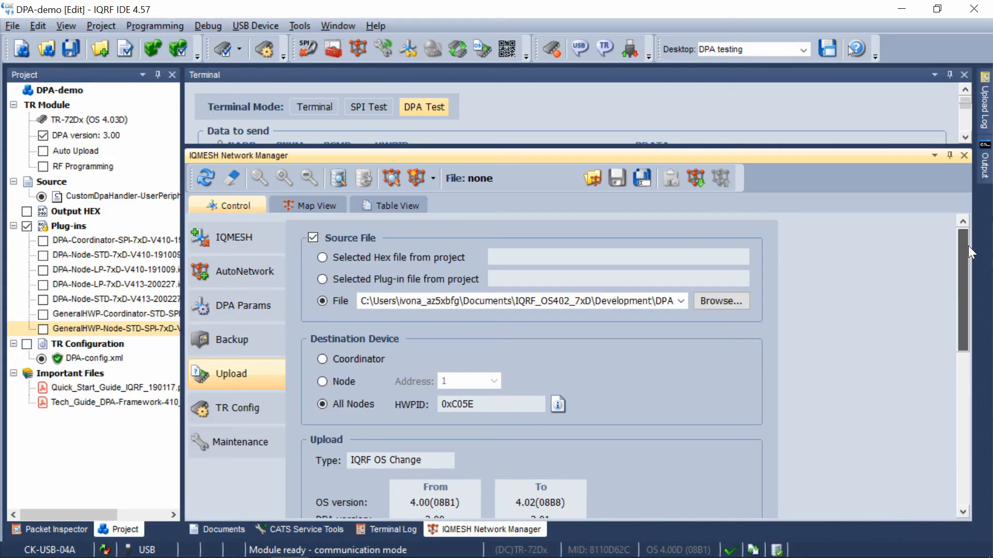
- Upload ChangeOS-TR7x-400(08B1)-402(08B8)-V300+Coordinator+STD+SPI-V301+Coordinator+STD+SPI.bin to the Coordinator, running all upload steps
click(713, 300)
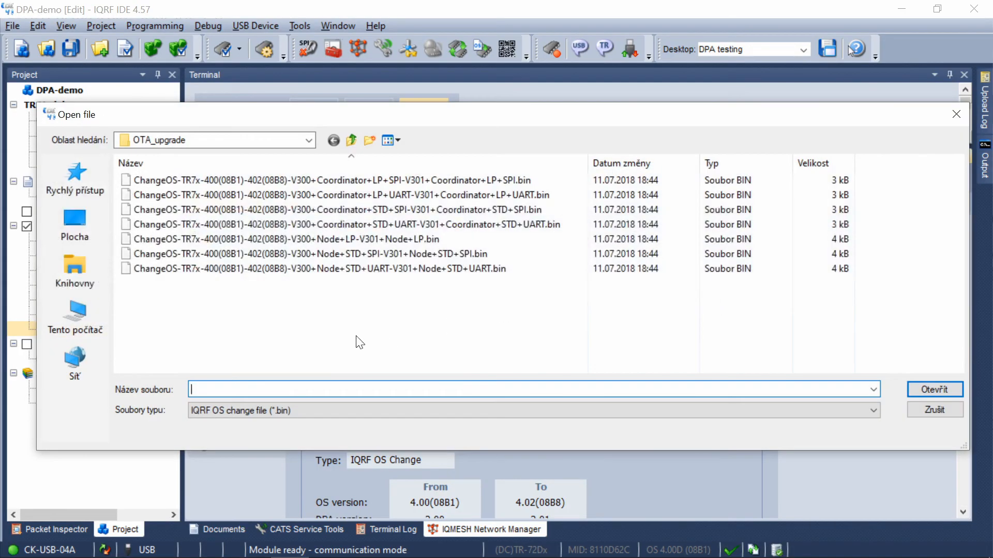
click(620, 212)
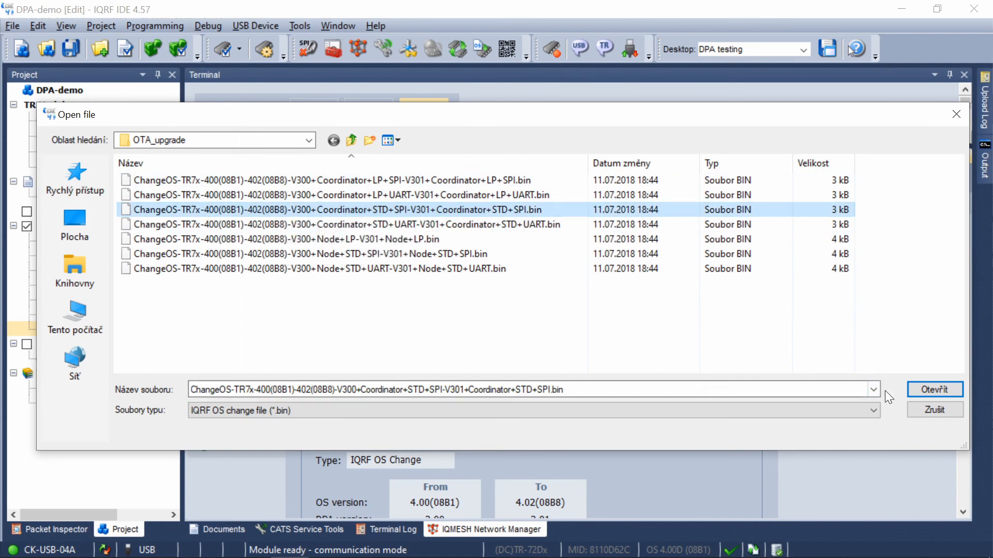
click(937, 393)
click(349, 359)
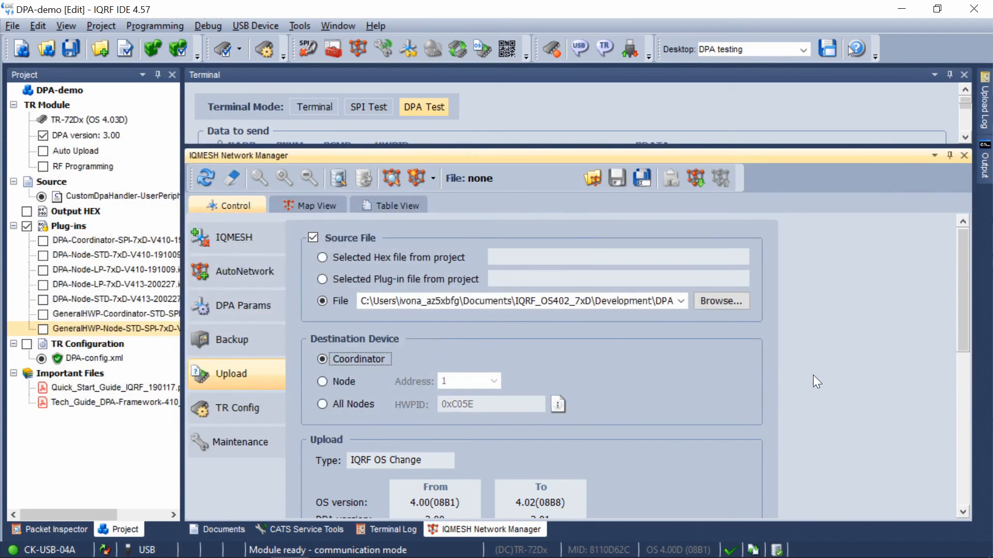
drag(963, 318, 970, 465)
click(365, 488)
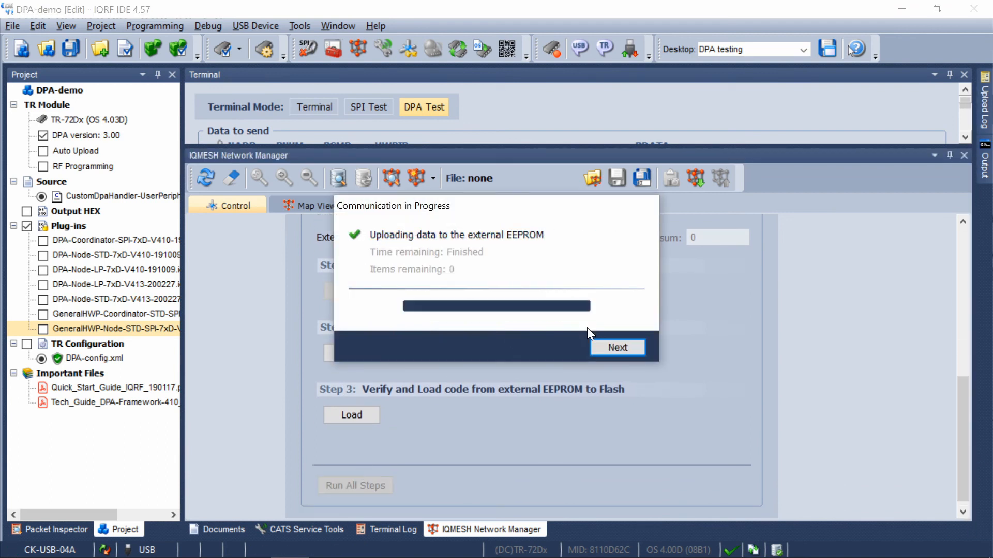
click(615, 345)
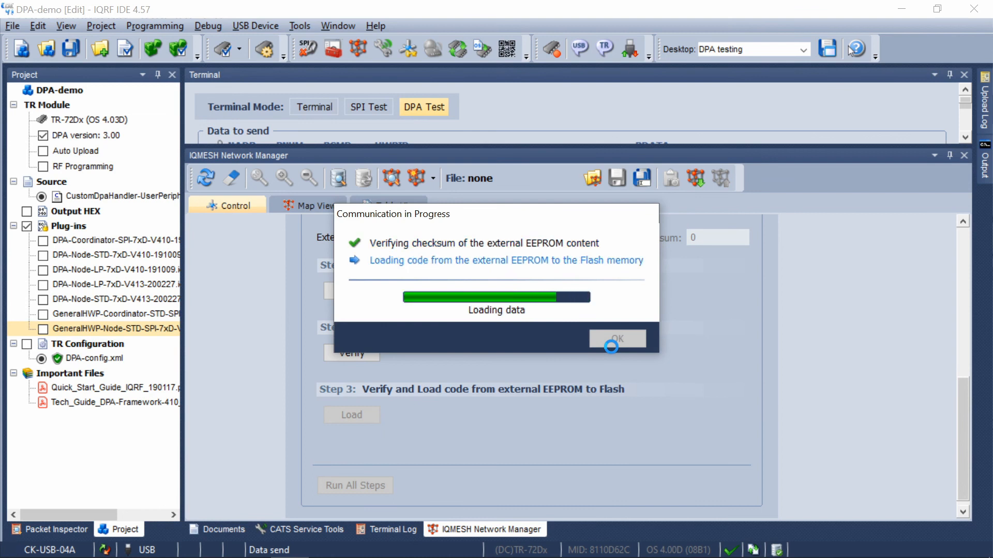
click(617, 339)
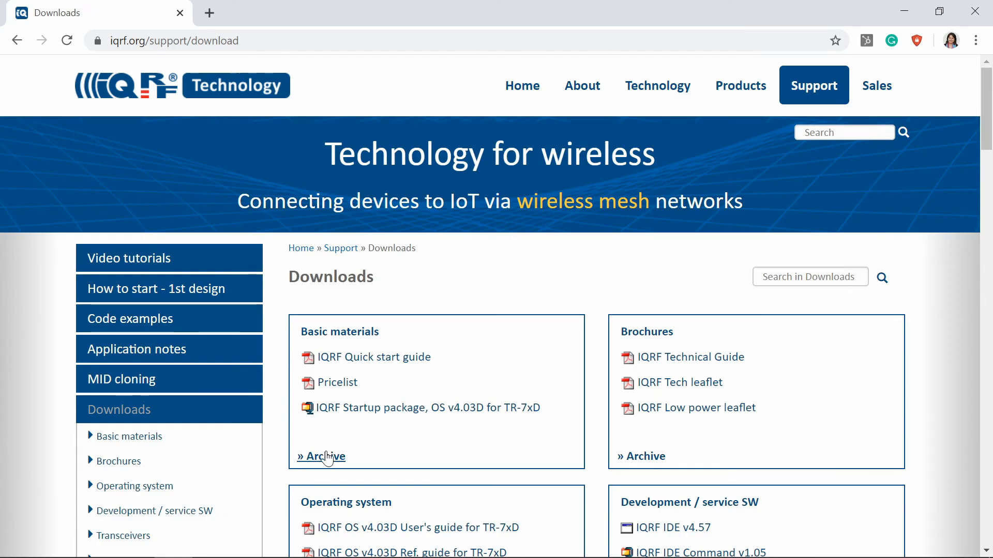
- On the IQRF website's Downloads page, open the Basic materials archive and look through the older IQRF Startup packages for TR-7xD
click(326, 457)
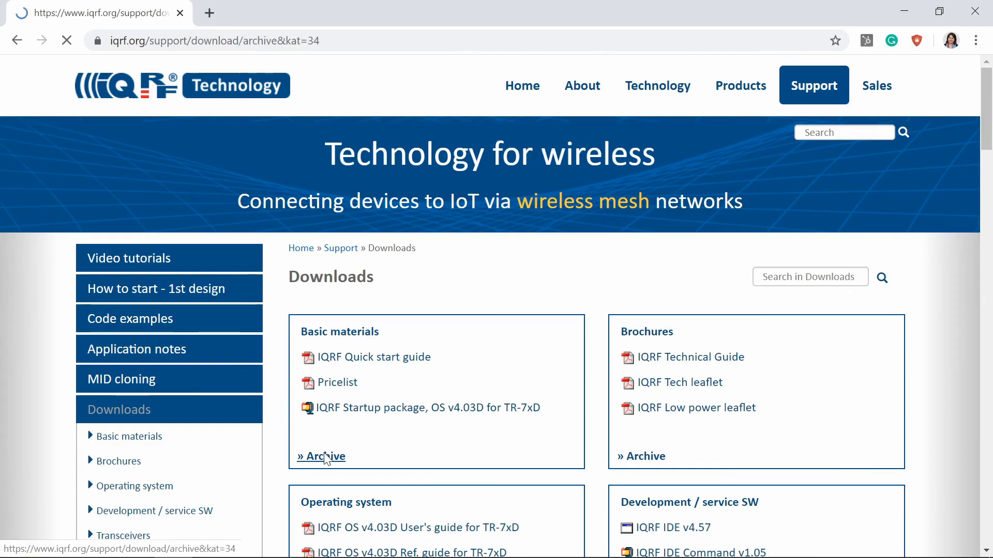
scroll(562, 386, down, 3)
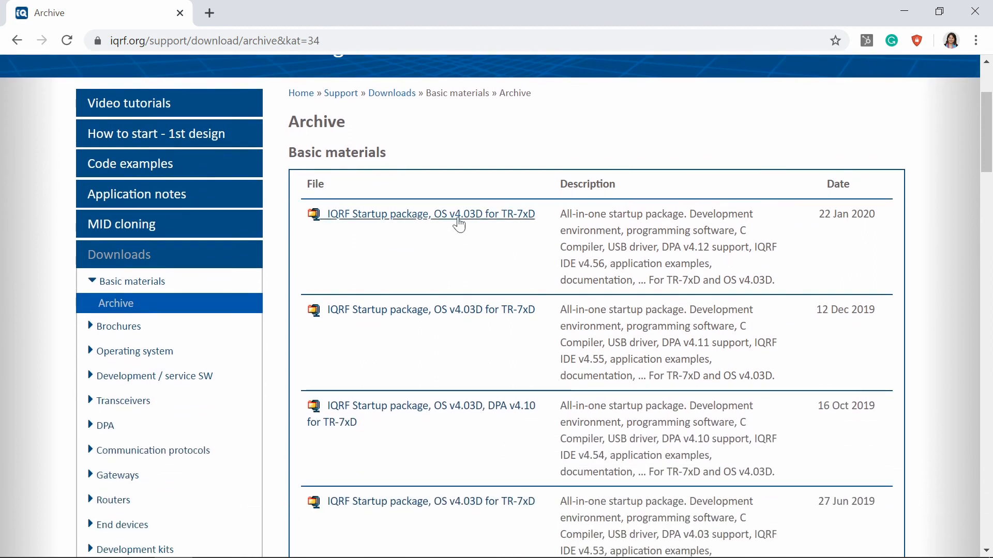
scroll(460, 450, down, 10)
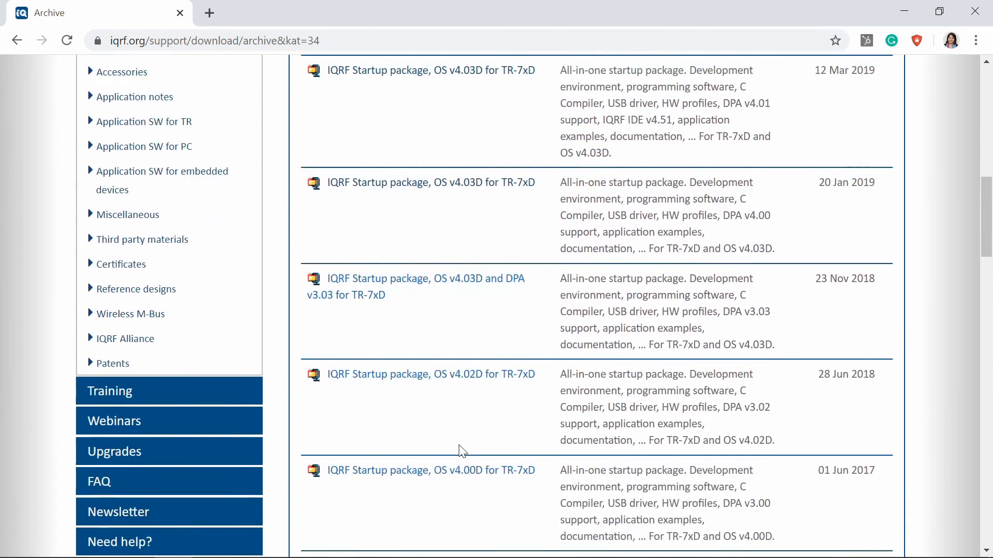
scroll(460, 451, down, 2)
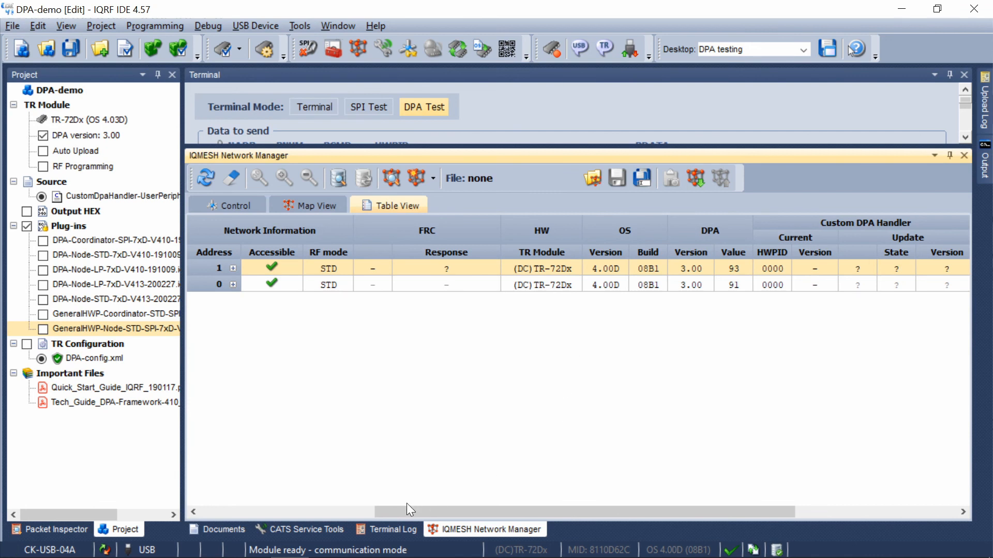
- Return to IQRF IDE and check the OS and DPA versions of the Coordinator and node in the network table
drag(672, 512, 696, 512)
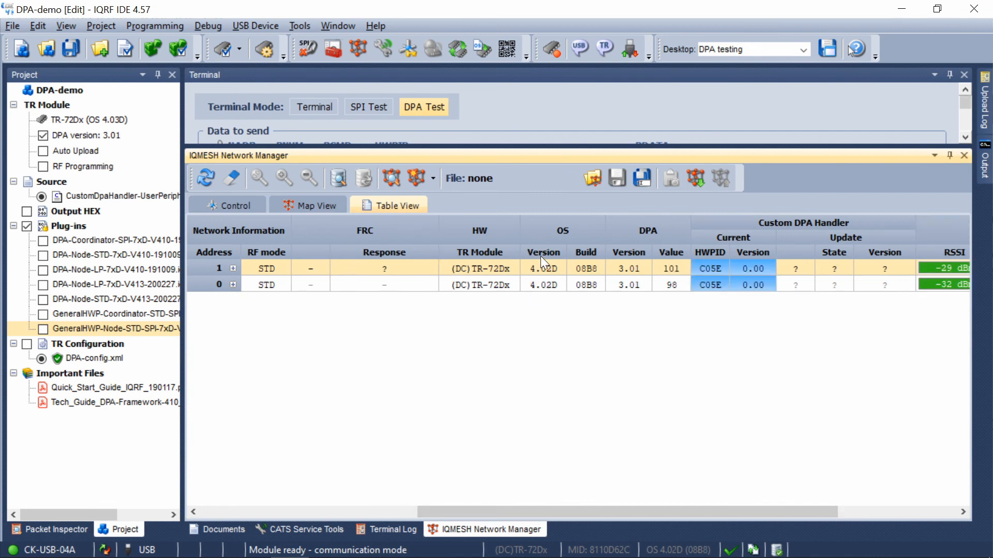